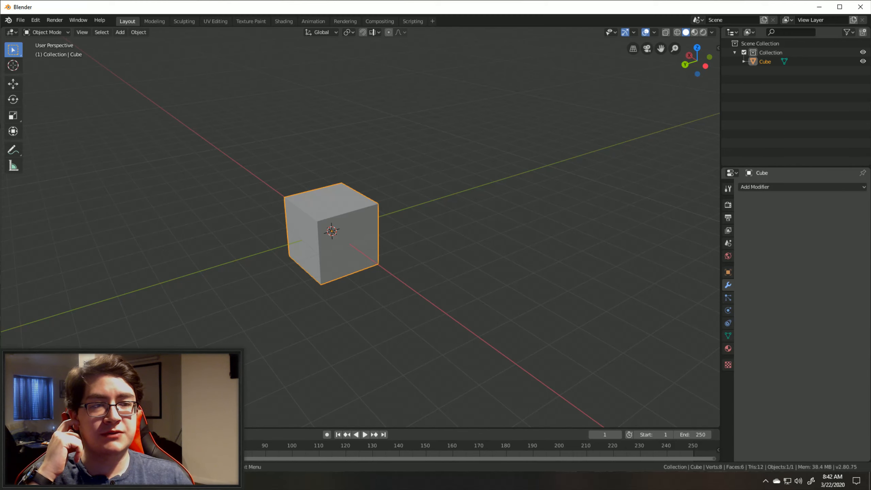
- Add a Subdivision Surface modifier to the cube with render and viewport levels of 4 and quality 5
left_click(788, 186)
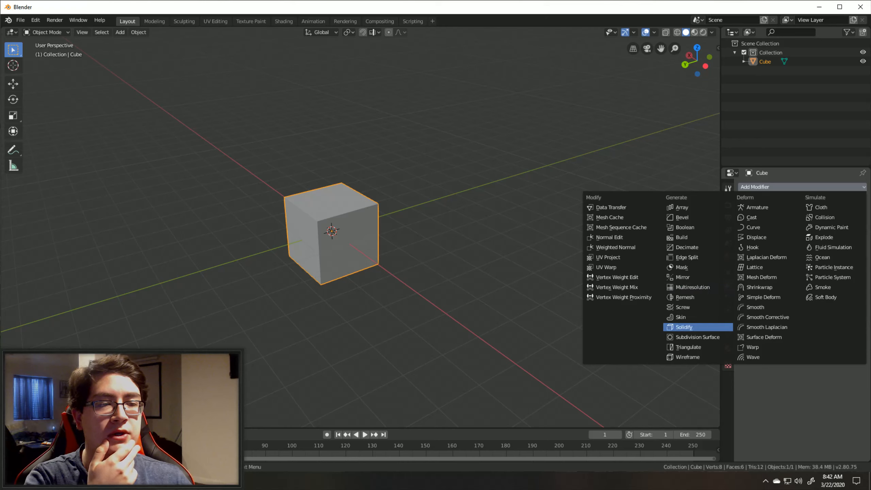
left_click(697, 337)
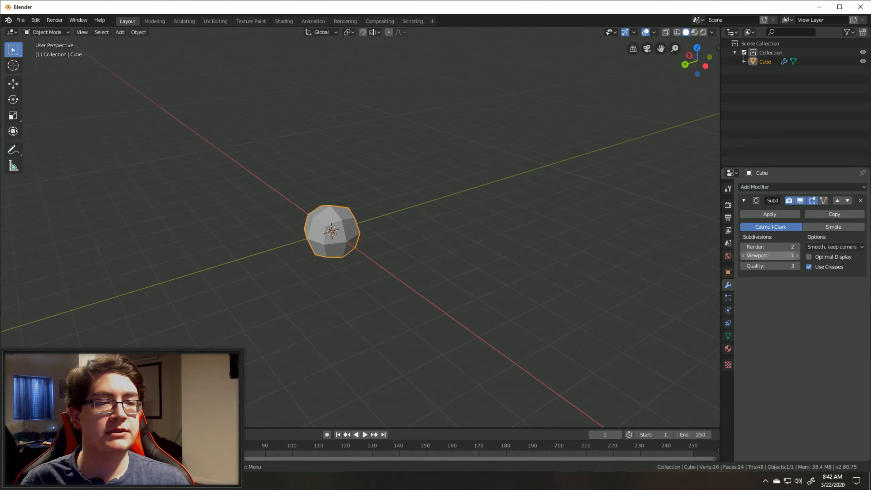
left_click(797, 256)
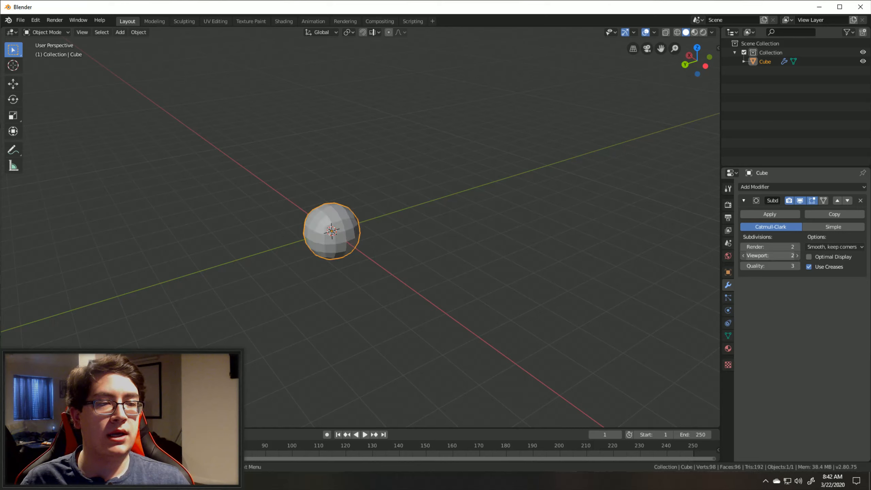
left_click(797, 255)
left_click(797, 255)
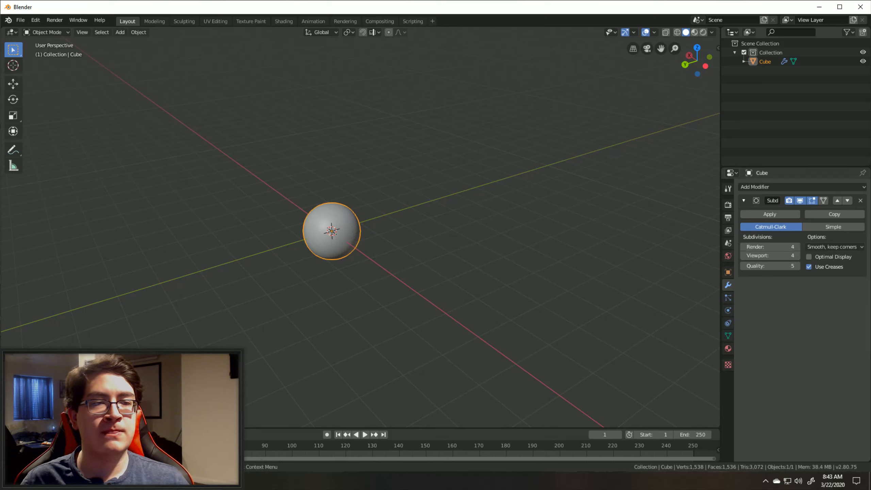
- Add a Displace modifier to the subdivided cube and create a new texture for it
mouse_move(429, 257)
middle_mouse_down()
mouse_move(377, 192)
mouse_move(367, 223)
mouse_move(271, 264)
mouse_move(309, 275)
mouse_move(439, 257)
mouse_move(426, 253)
middle_mouse_up()
scroll(378, 226, "up", 5)
scroll(426, 254, "down", 1)
scroll(425, 254, "down", 1)
left_click(802, 187)
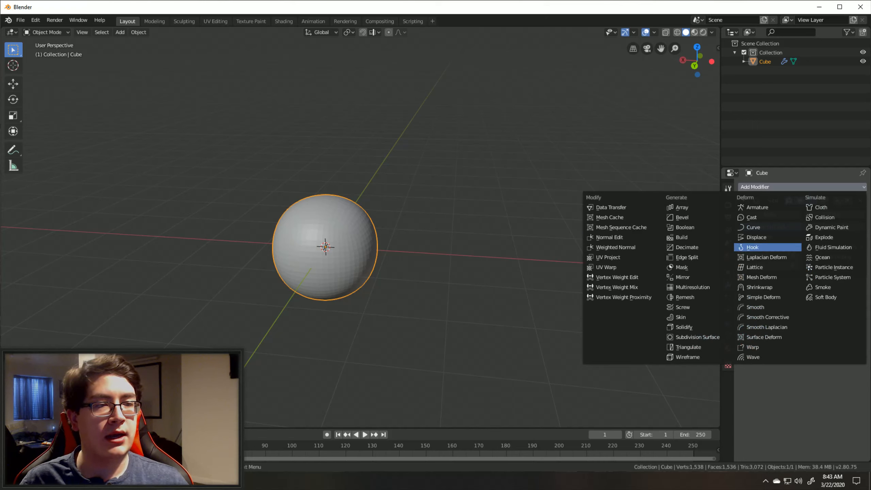
left_click(756, 237)
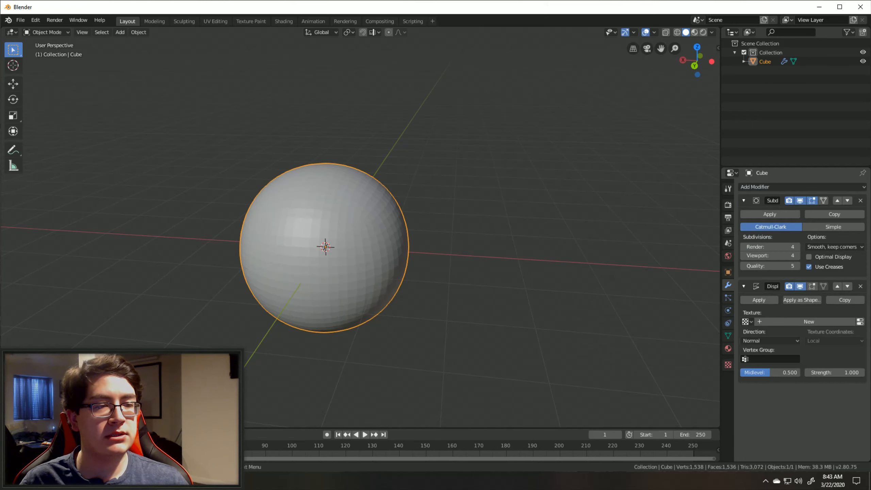
left_click(804, 321)
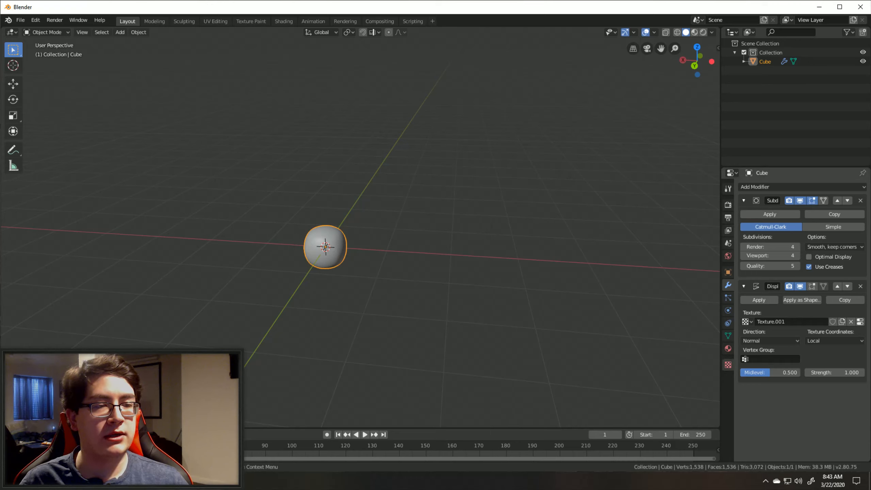
- Assign the existing Voronoi texture named Texture to the Displace modifier in place of Texture.001
left_click(728, 365)
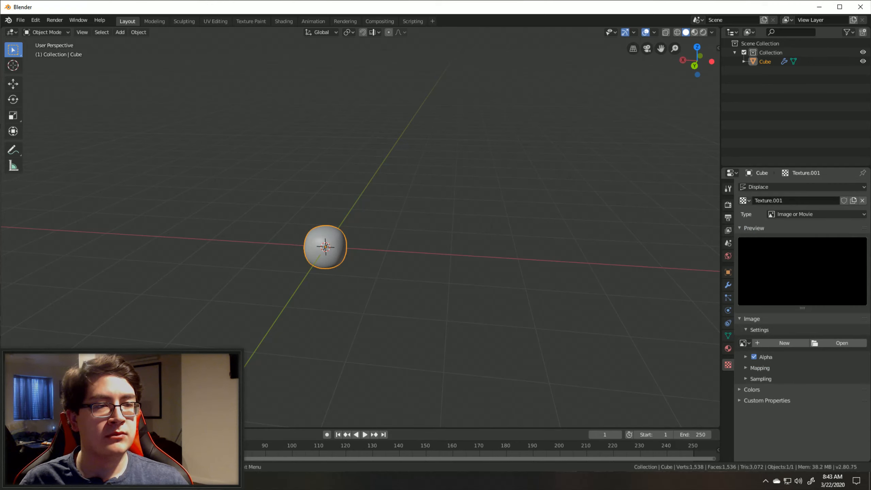
left_click(745, 201)
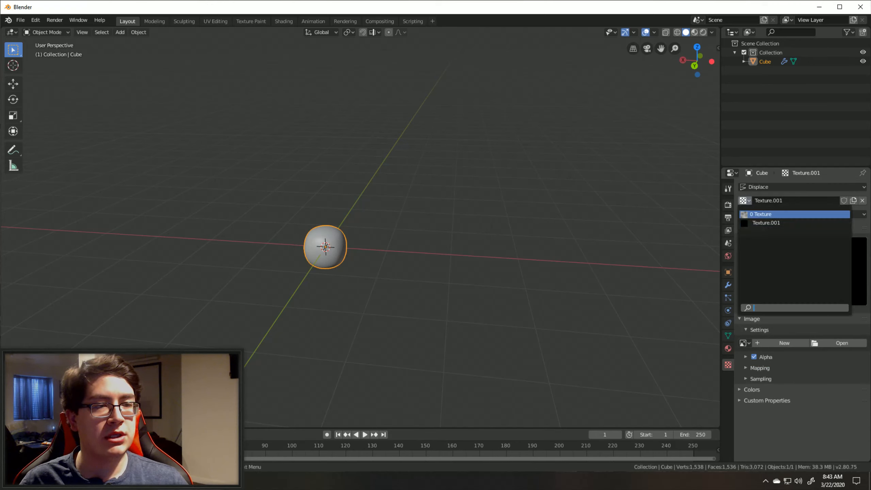
left_click(745, 201)
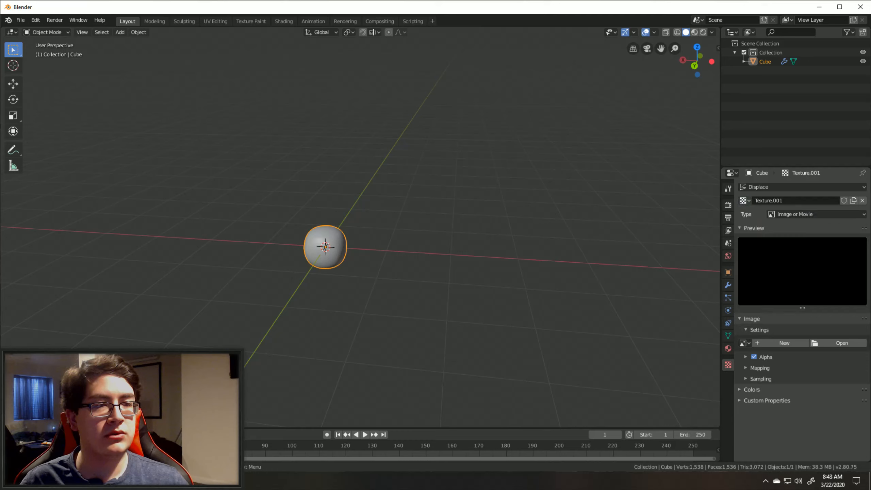
left_click(745, 201)
left_click(760, 214)
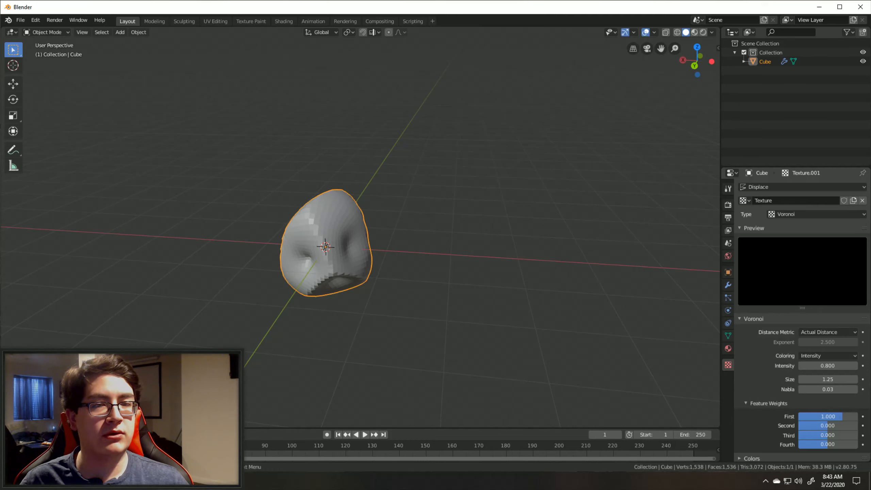
left_click(816, 214)
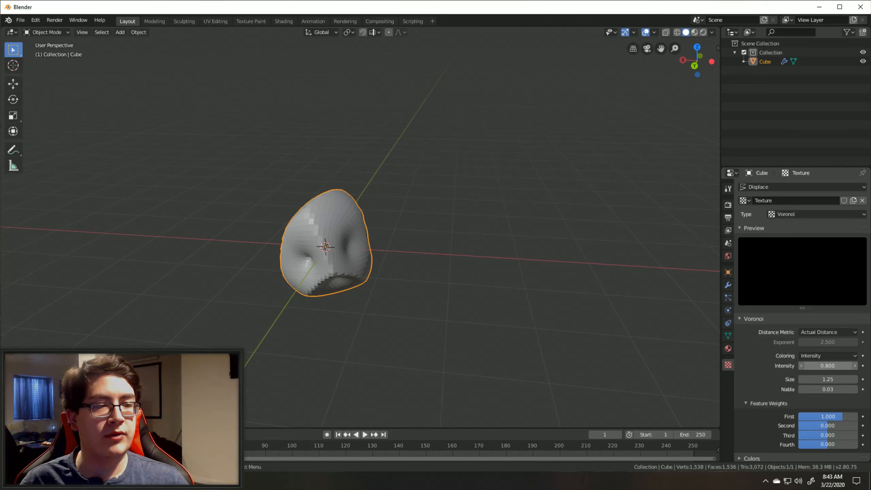
- Set the Voronoi texture's intensity to 1.200
mouse_move(828, 366)
left_mouse_down()
mouse_move(866, 366)
mouse_move(804, 366)
mouse_move(840, 365)
mouse_move(792, 379)
mouse_move(830, 379)
left_mouse_up()
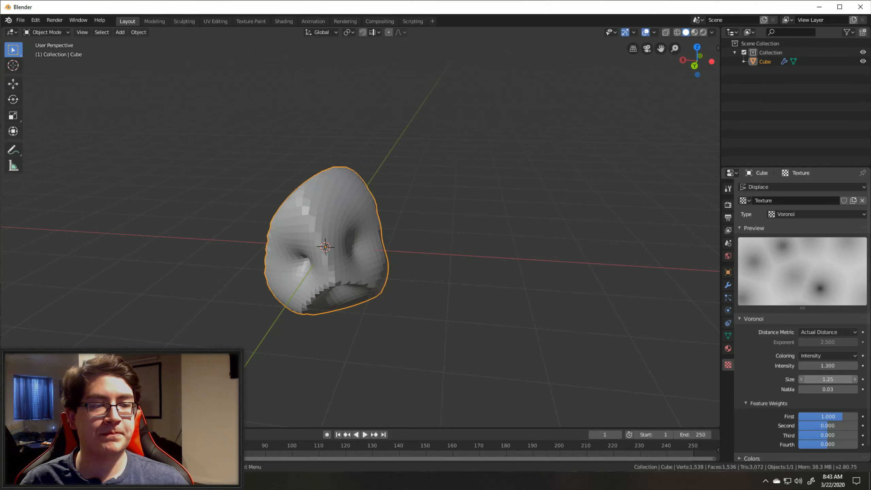
middle_click_drag(497, 274, 620, 244)
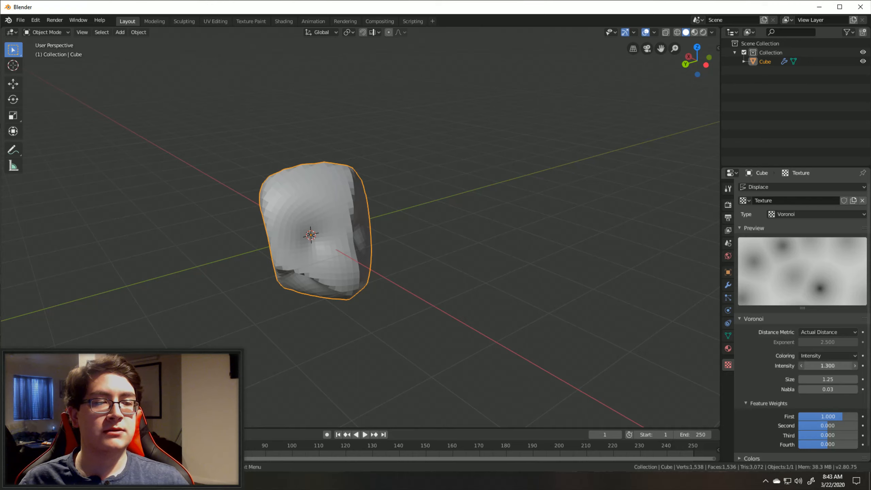
left_click_drag(827, 366, 820, 365)
scroll(827, 366, "up", 3, "ctrl")
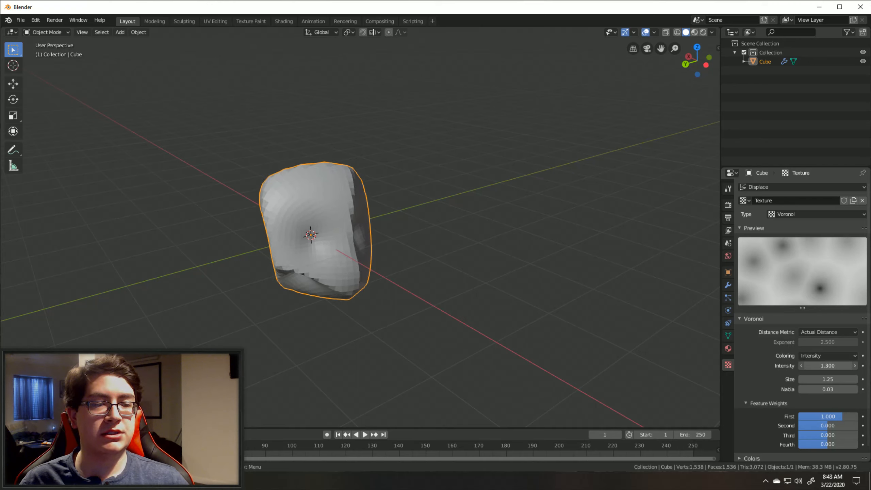
scroll(828, 365, "down", 2, "ctrl")
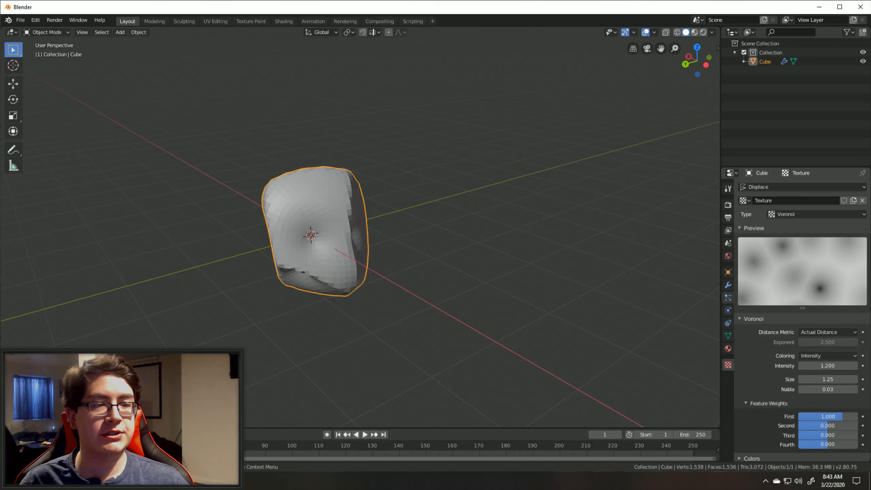
- Enter Edit Mode on the displaced cube and move one upper corner vertex of its cage outward
left_click(728, 285)
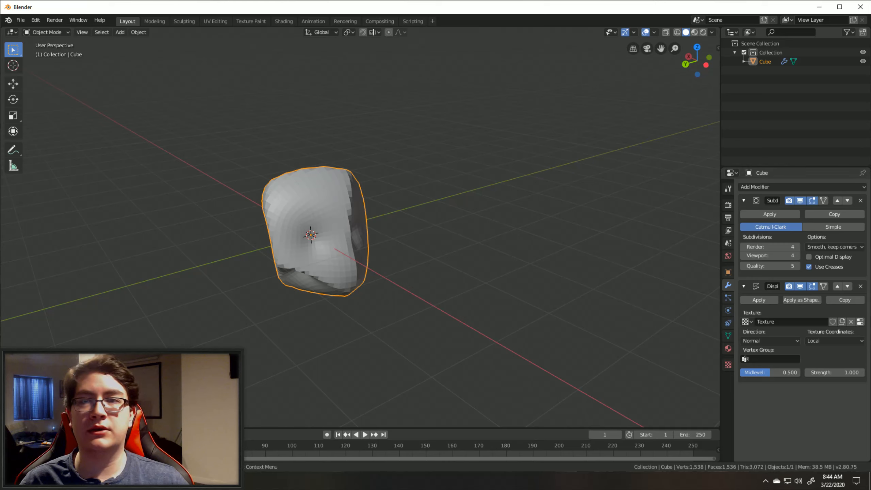
left_click(46, 32)
left_click(45, 52)
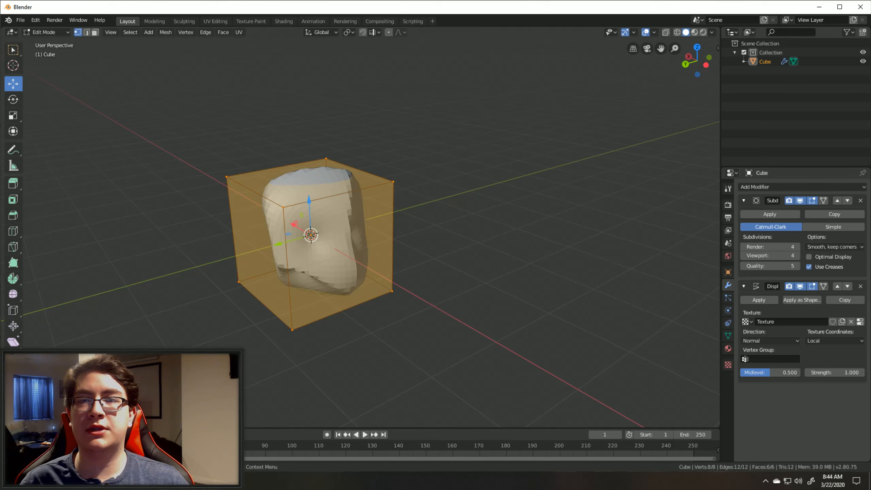
left_click(393, 182)
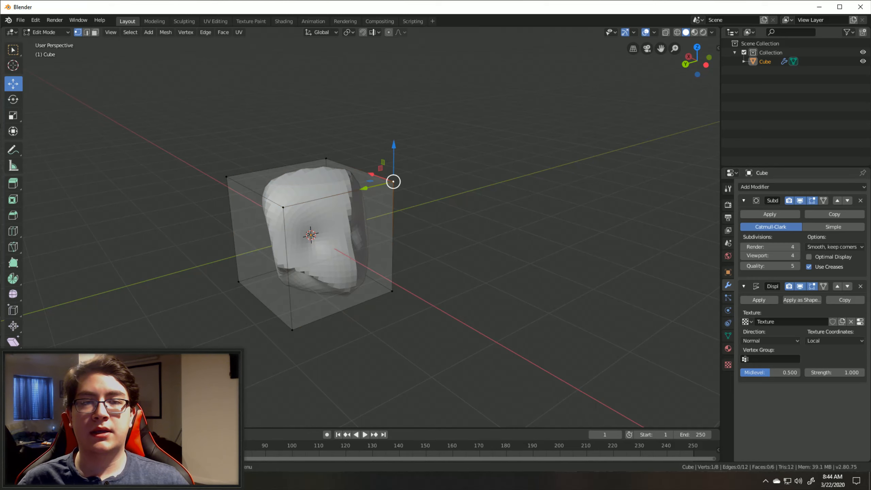
middle_click_drag(375, 187, 387, 210)
left_click_drag(375, 198, 438, 184)
middle_click_drag(438, 183, 161, 153)
- Pull a lower corner vertex of the cage outward to distort the shape further
left_click(407, 320)
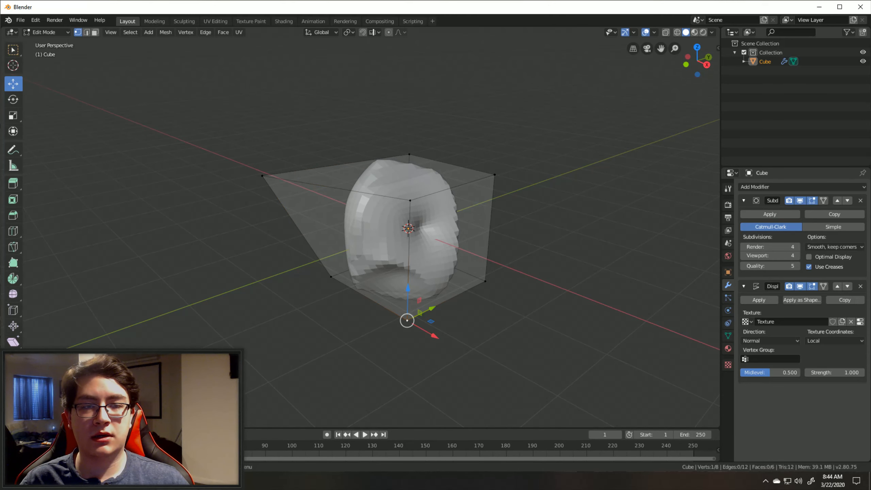
left_click_drag(431, 321, 392, 372)
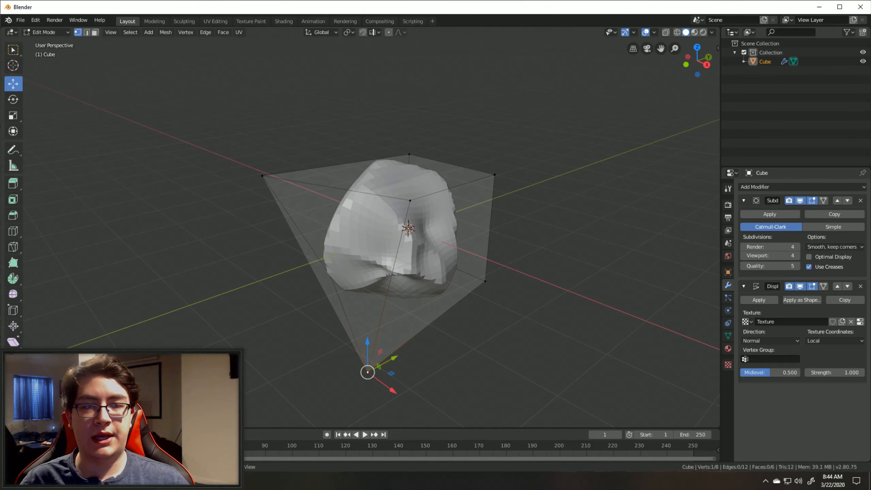
middle_click_drag(392, 372, 503, 303)
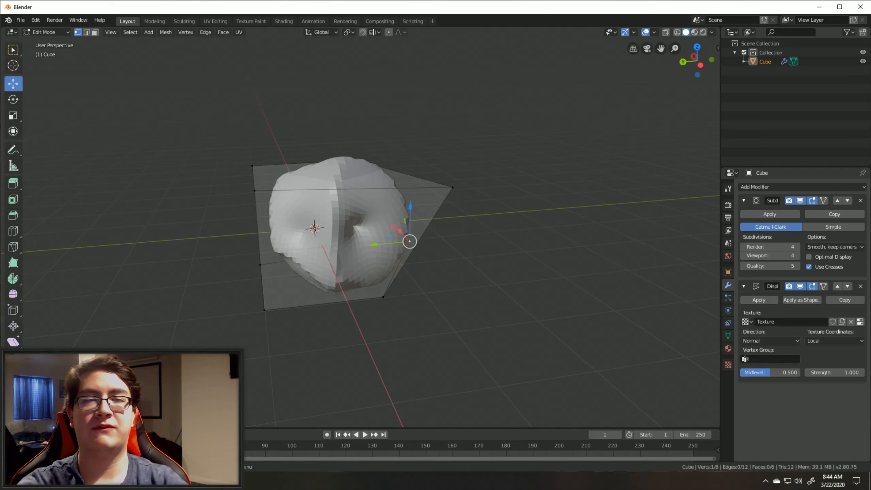
middle_click_drag(494, 282, 353, 288)
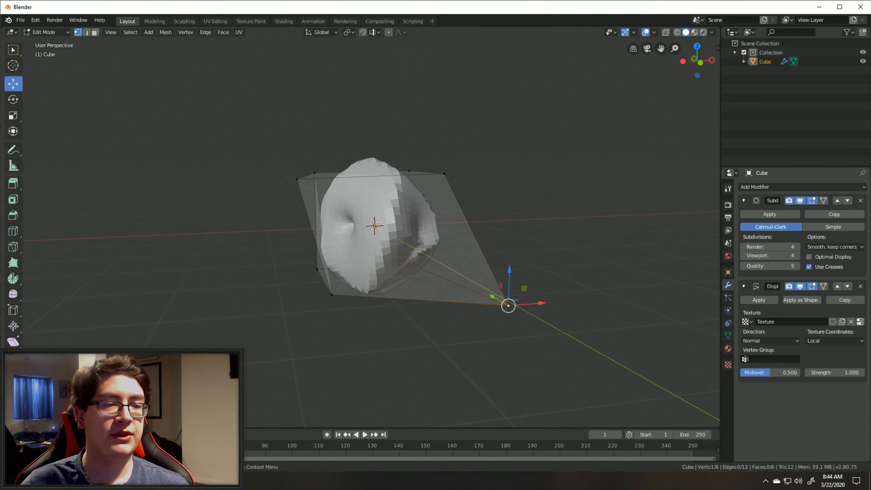
- Clear the vertex selection, return to Object Mode, and apply the Subdivision Surface and Displace modifiers
key("alt+a")
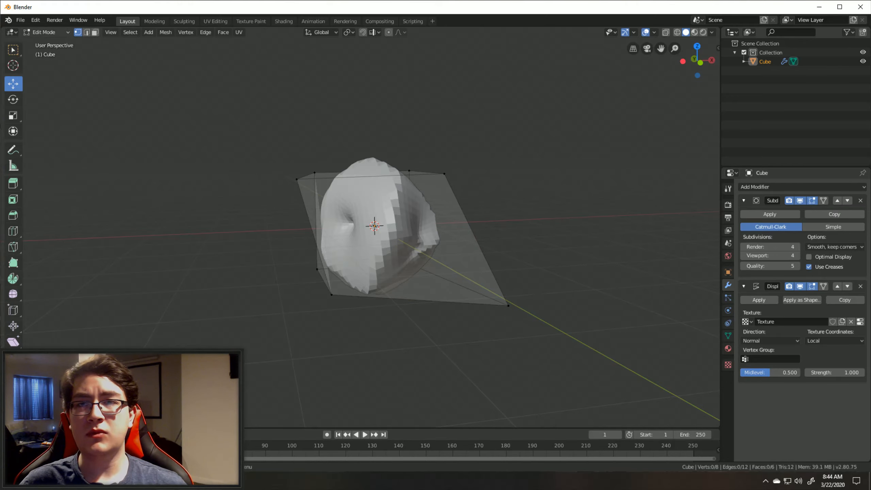
left_click(46, 33)
left_click(49, 43)
middle_click_drag(343, 247, 281, 234)
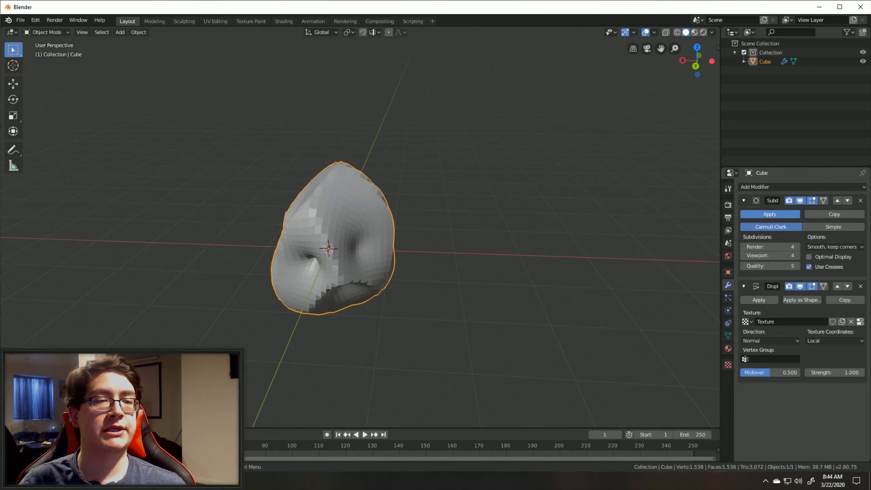
left_click(770, 214)
left_click(770, 214)
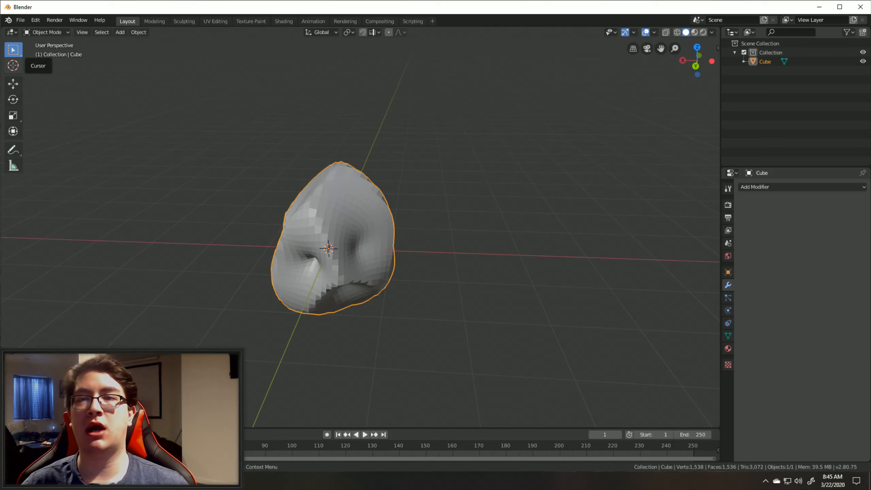
- Enter Edit Mode on the displaced mesh and switch to edge selection
left_click(46, 32)
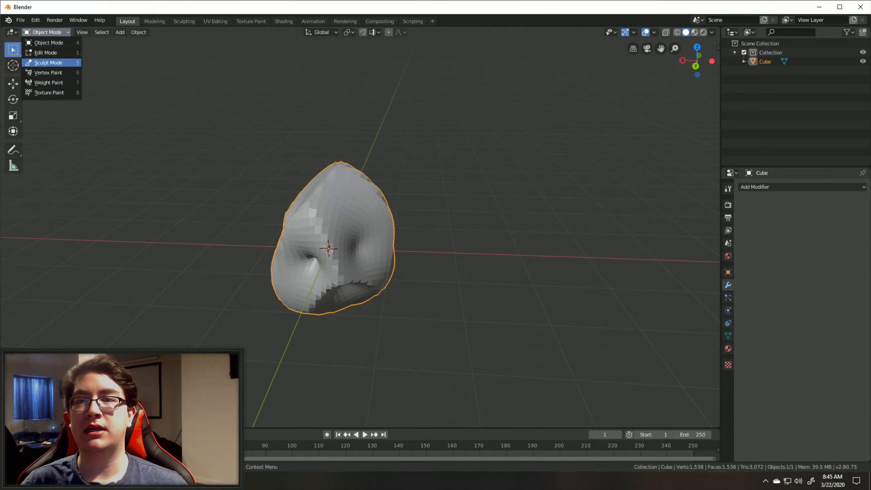
left_click(45, 53)
key("2")
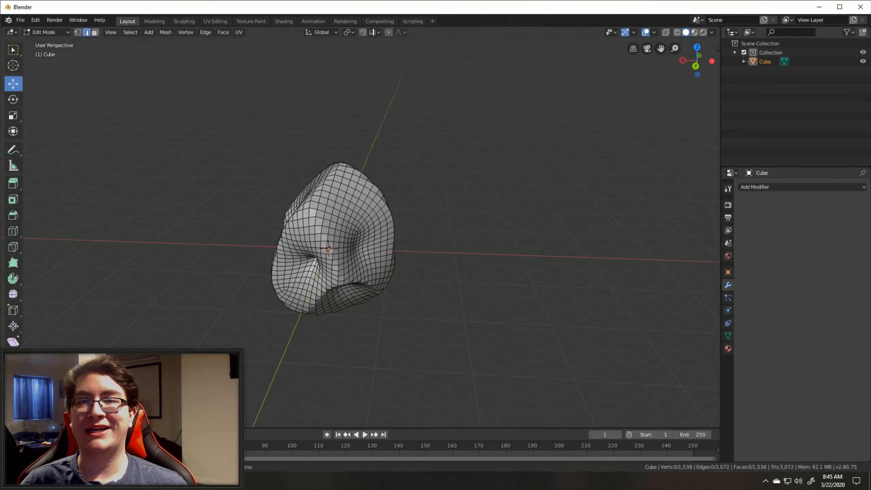
- Select five edge loops running in one direction across the mesh, skipping every other loop
middle_click_drag(411, 240, 583, 203)
scroll(367, 245, "up", 4)
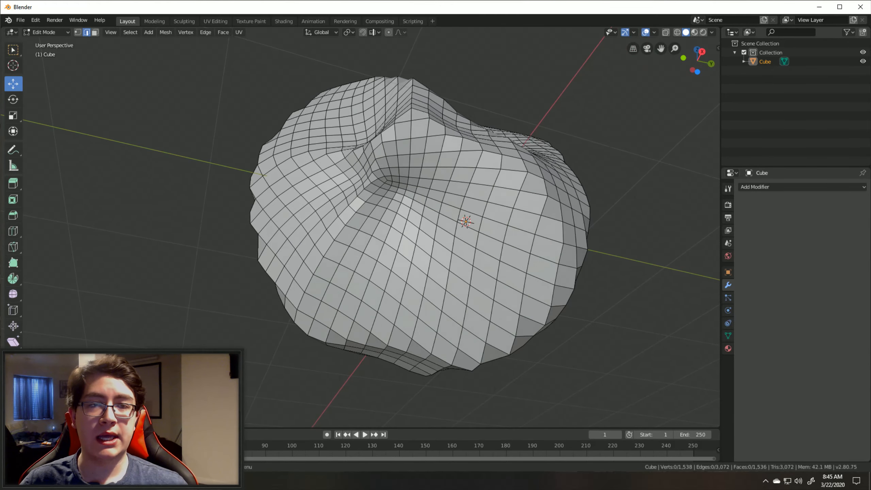
scroll(583, 202, "up", 2)
scroll(371, 227, "up", 2)
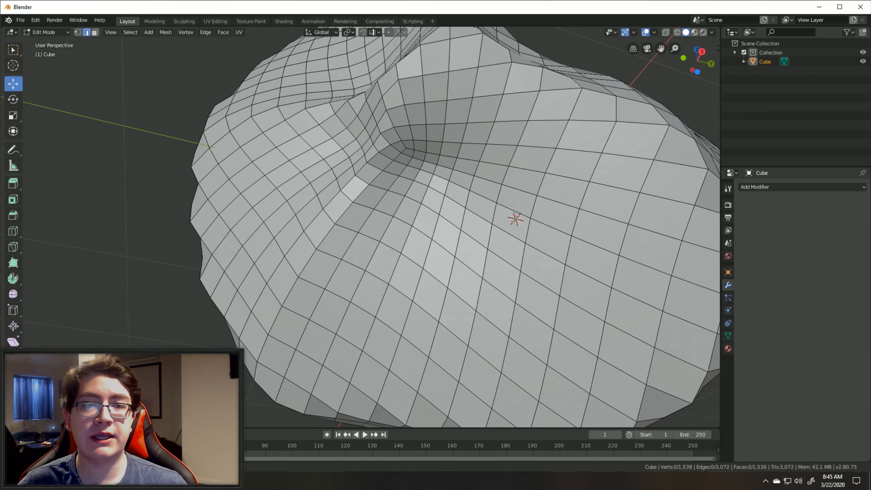
left_click(417, 175, "alt")
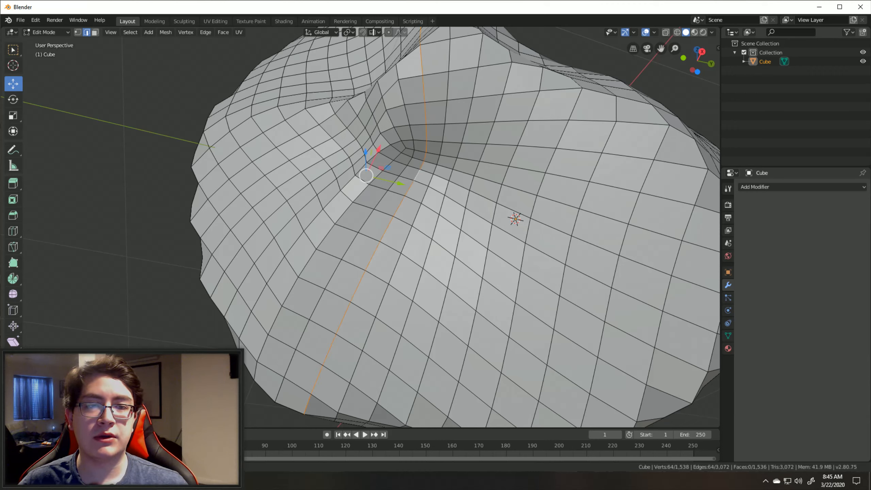
left_click(448, 178, "alt+shift")
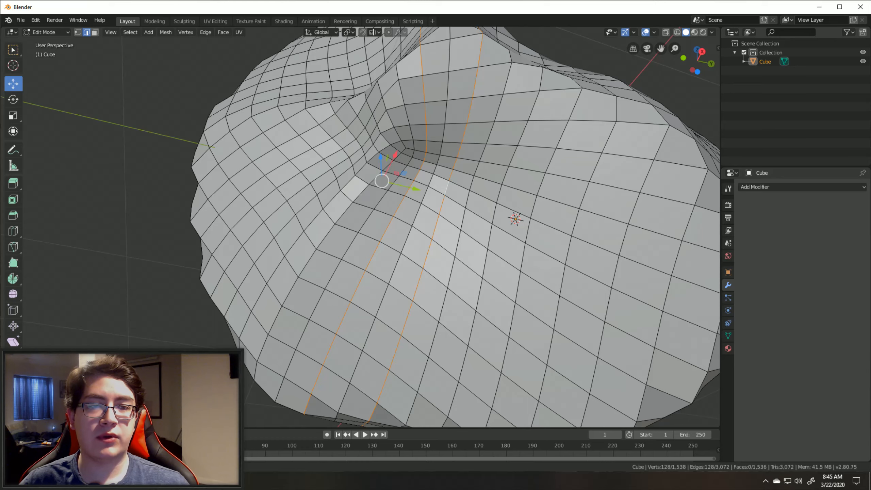
left_click(495, 213, "alt+shift")
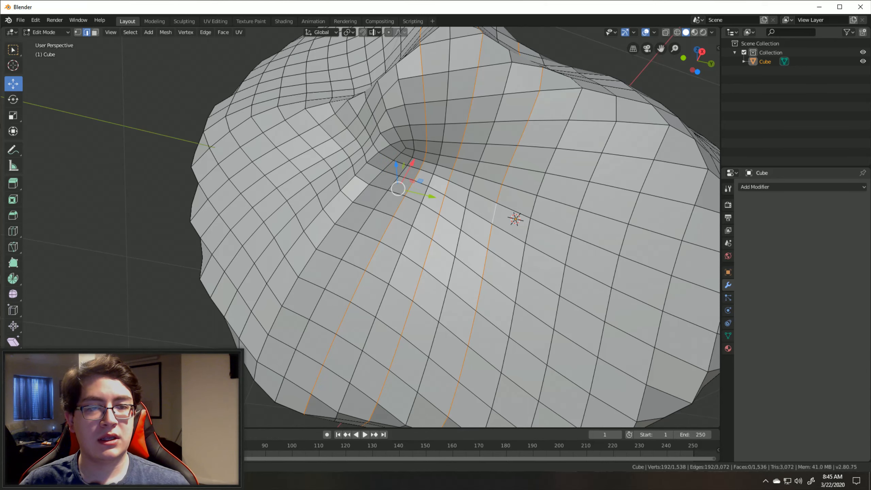
left_click(569, 247, "alt+shift")
left_click(667, 293, "alt+shift")
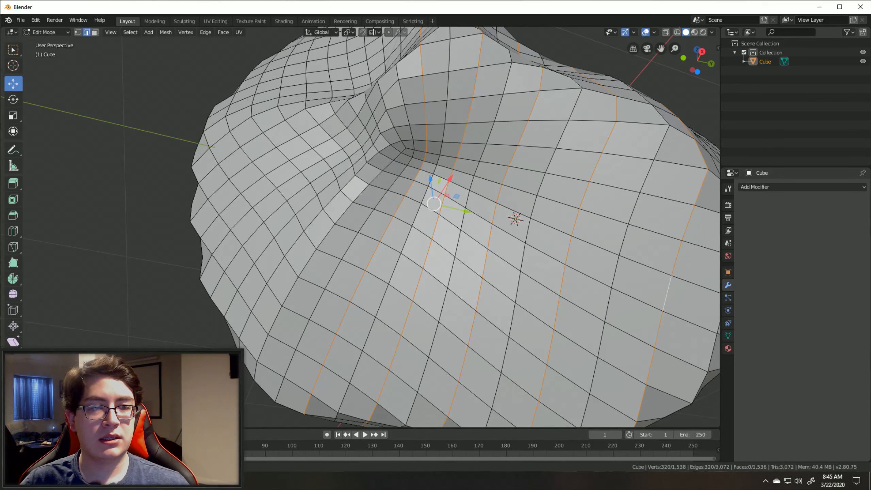
- Extend the selection with two more alternate edge loops in the same direction around the far side of the mesh
middle_click_drag(667, 294, 450, 262, "shift")
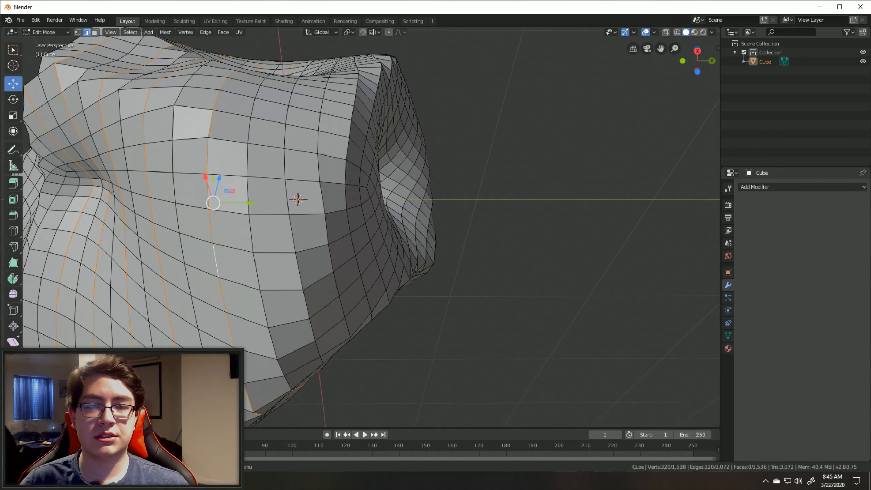
left_click(292, 235, "alt+shift")
mouse_move(292, 234)
middle_mouse_down()
mouse_move(266, 237)
mouse_move(277, 235)
middle_mouse_up()
left_click(273, 226, "alt+shift")
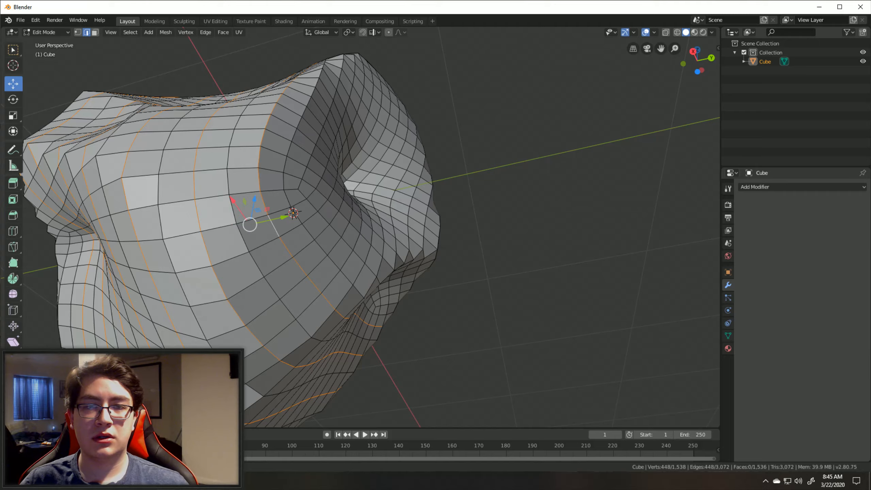
- Add seven alternate horizontal edge loops, stacked from the lower to the upper part of the mesh, to the selection
middle_click_drag(274, 226, 233, 238)
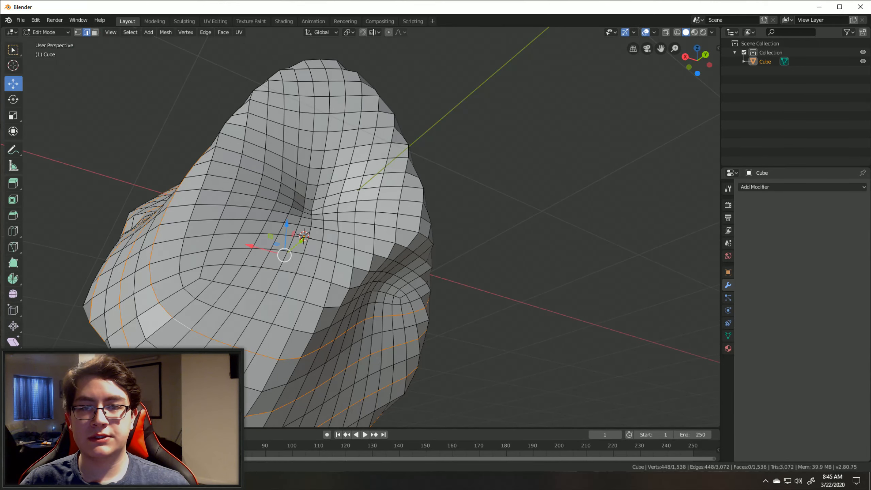
left_click(242, 248, "alt+shift")
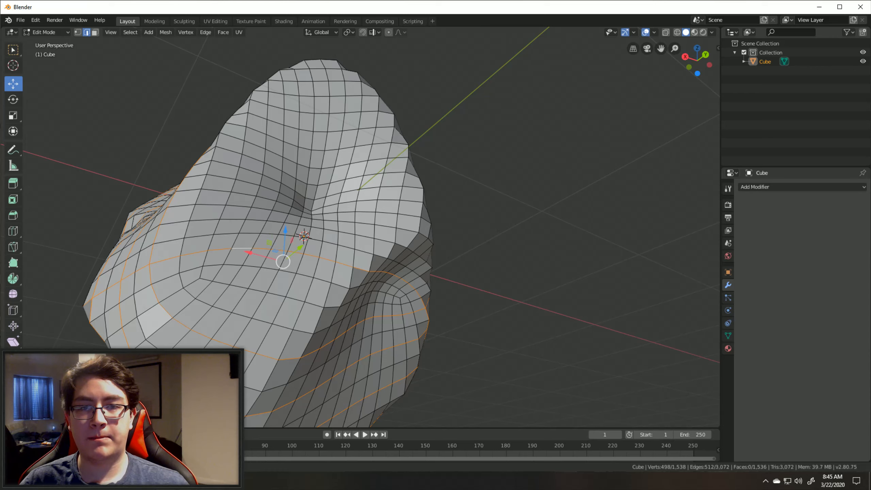
left_click(254, 223, "alt+shift")
left_click(266, 199, "alt+shift")
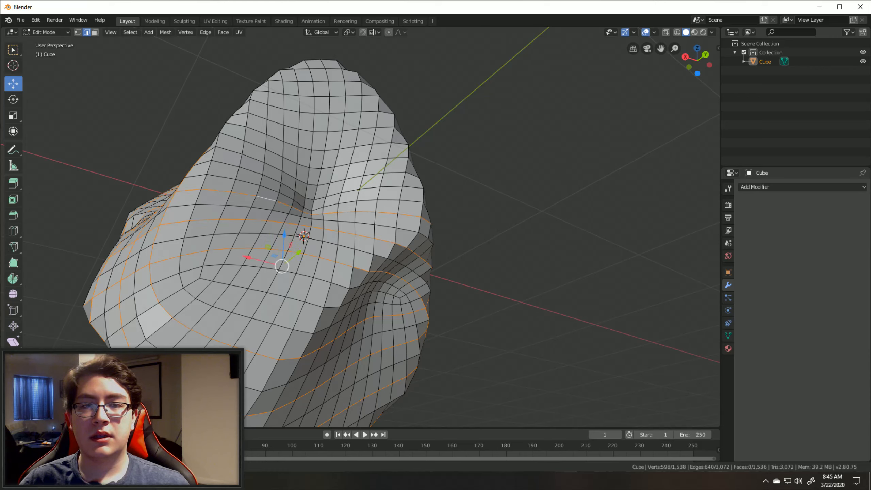
left_click(271, 178, "alt+shift")
left_click(276, 155, "alt+shift")
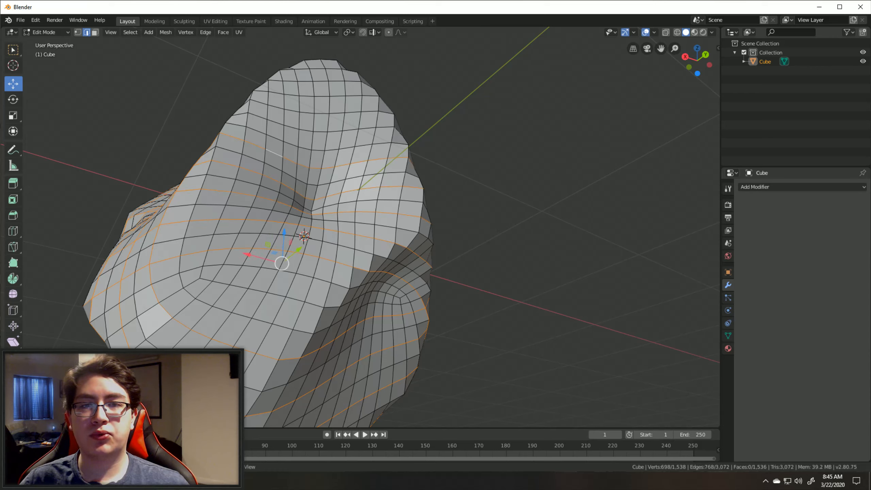
middle_click_drag(276, 155, 303, 191)
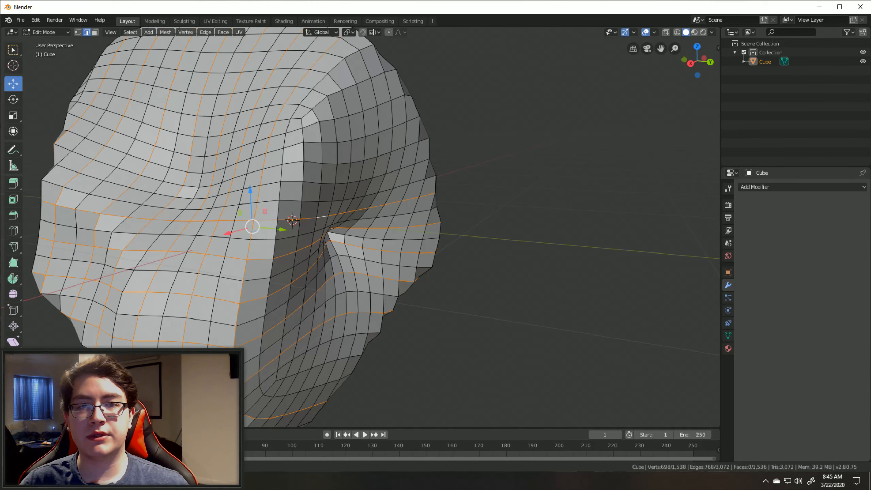
left_click(328, 183, "alt+shift")
left_click(330, 142, "alt+shift")
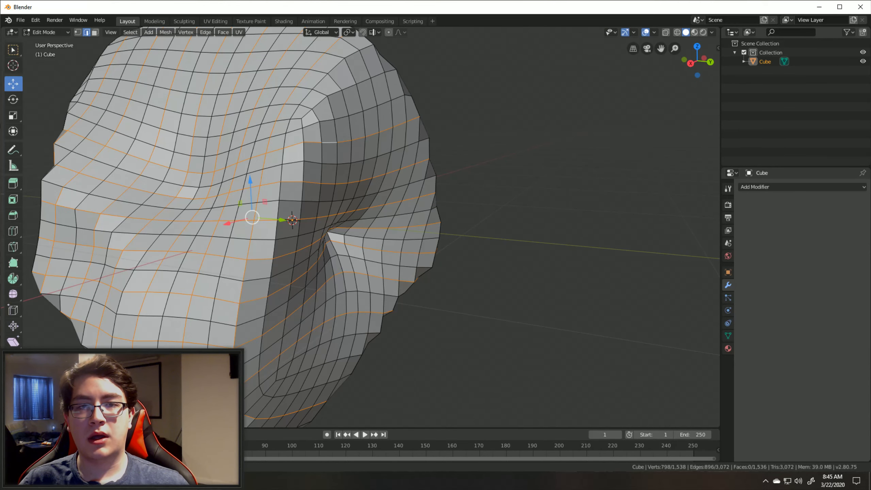
- Add four alternate edge loops in the remaining third direction, starting beside the deep dent, to the selection
middle_click_drag(329, 143, 417, 147)
middle_click_drag(343, 240, 421, 238)
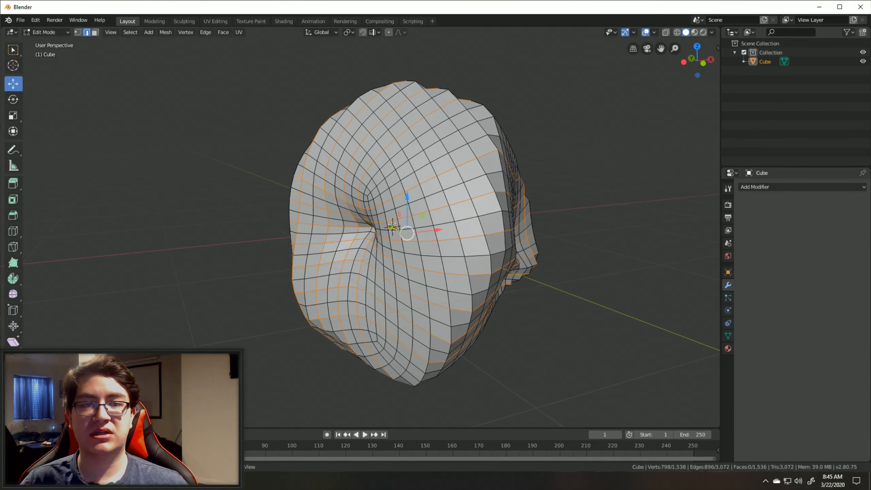
scroll(421, 238, "up", 3)
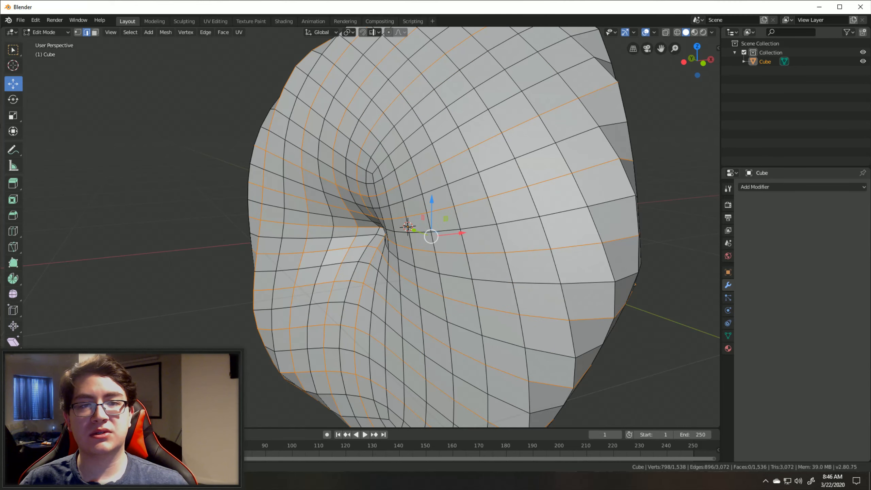
left_click(398, 178, "alt+shift")
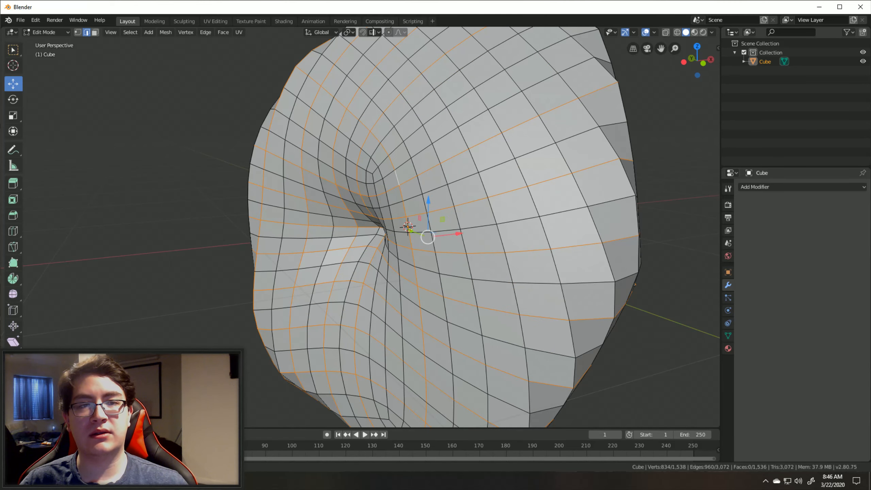
left_click(435, 153, "alt+shift")
left_click(495, 121, "alt+shift")
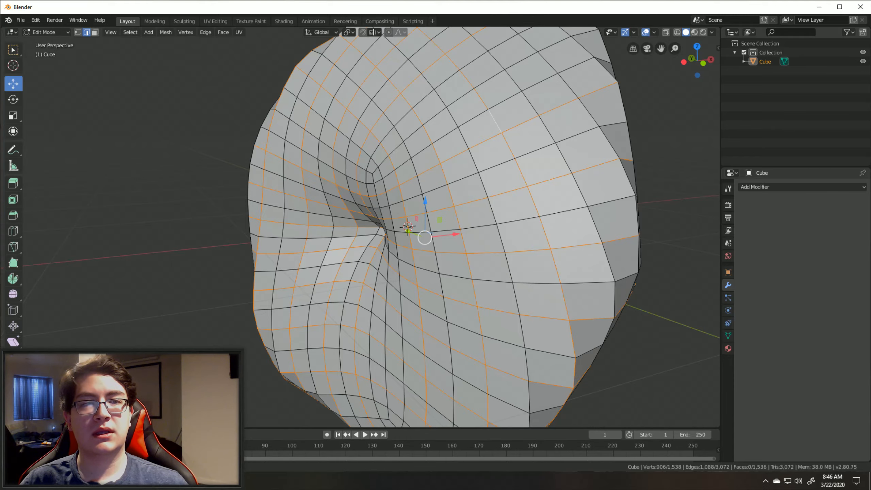
left_click(568, 86, "alt+shift")
- Add the last three alternate edge loops in the third direction to the selection and dissolve all selected edges
middle_click_drag(569, 86, 540, 97)
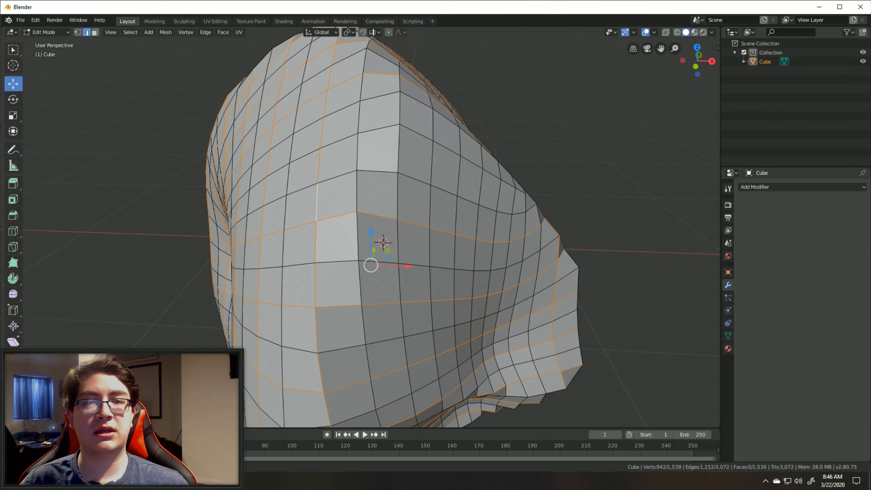
left_click(397, 196, "alt+shift")
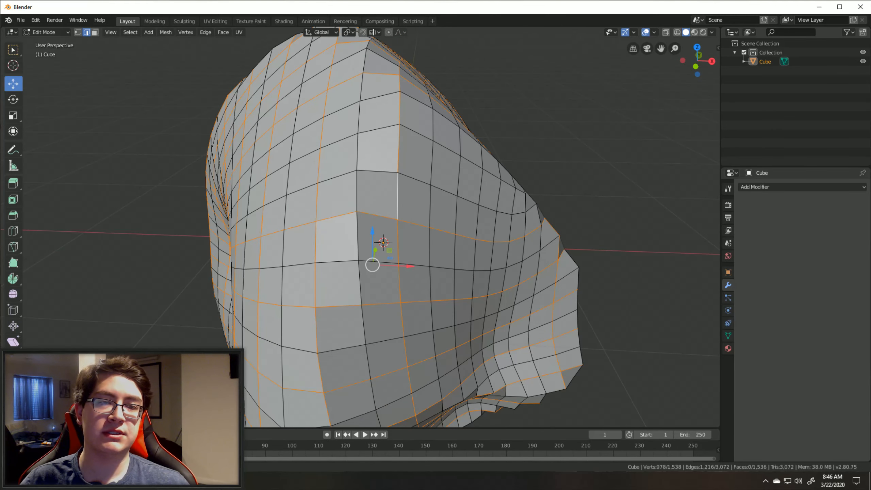
left_click(456, 215, "alt+shift")
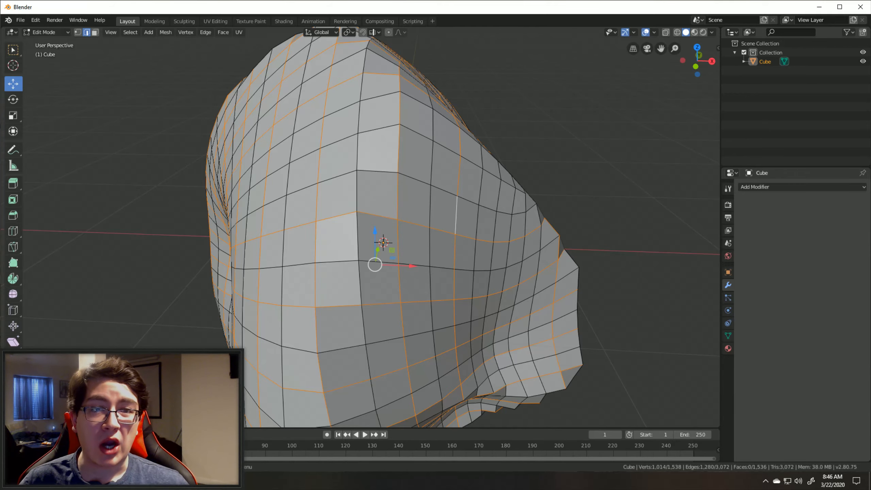
middle_click_drag(456, 214, 440, 206)
left_click(359, 164, "alt+shift")
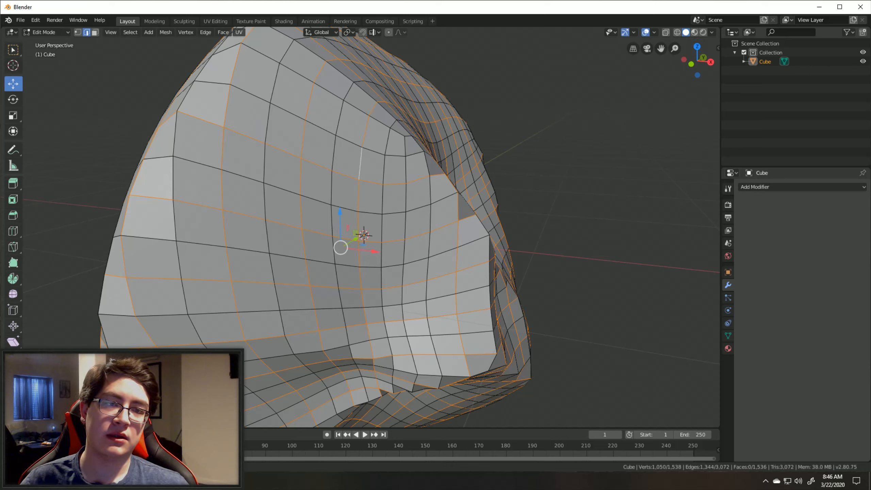
key("x")
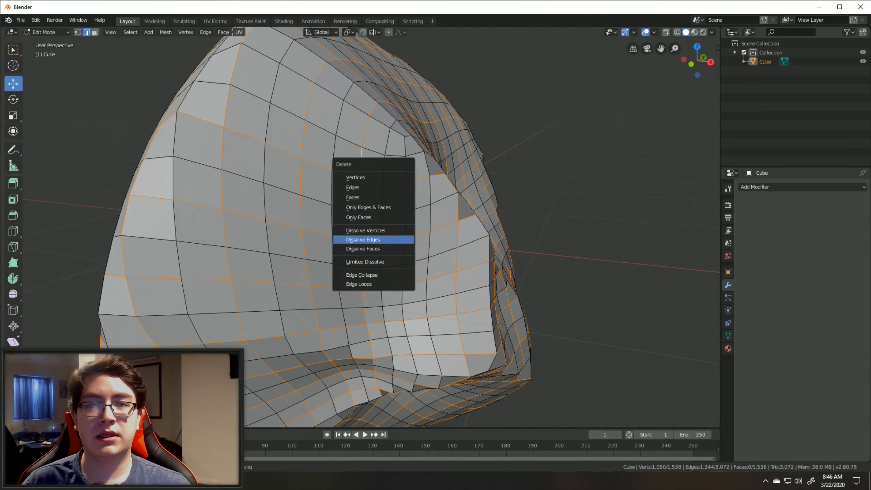
left_click(363, 239)
scroll(351, 222, "down", 5)
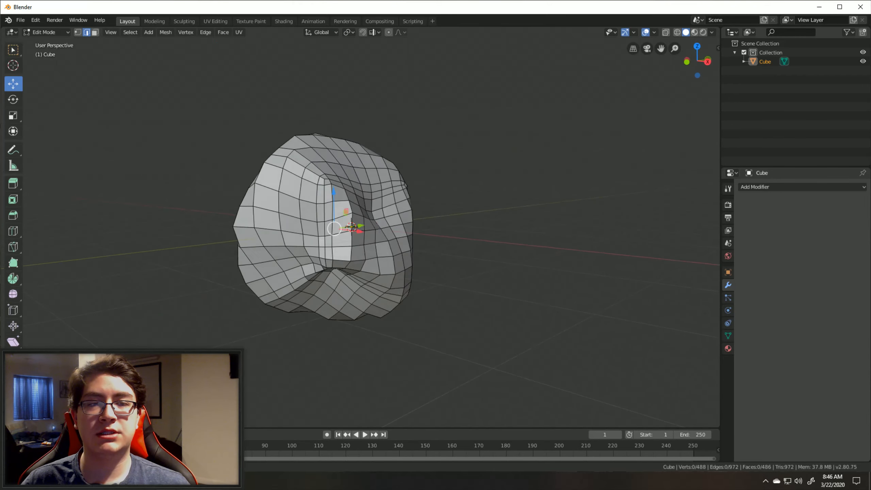
- Return to Object Mode and apply smooth shading to the rock mesh
middle_click_drag(352, 220, 418, 228)
left_click(46, 32)
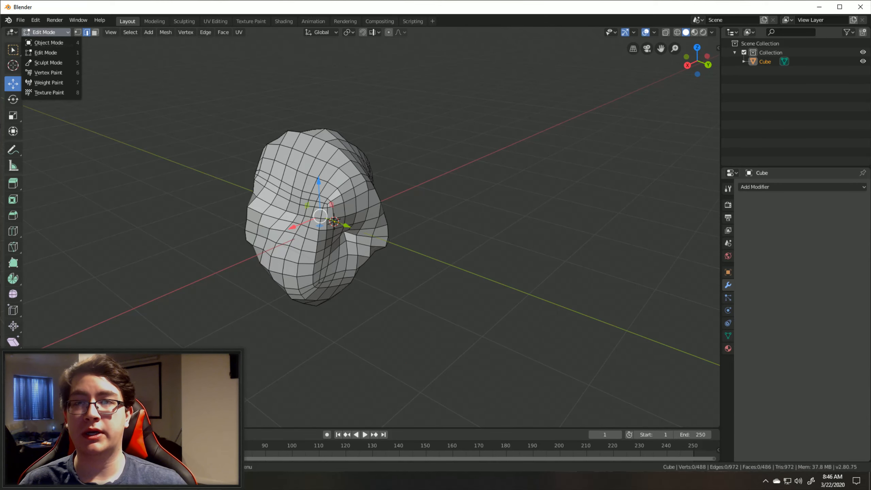
left_click(45, 33)
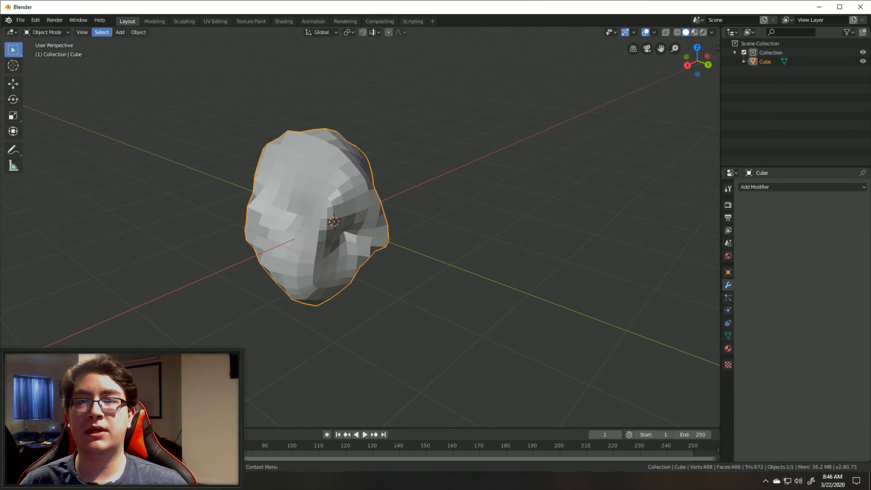
left_click(138, 32)
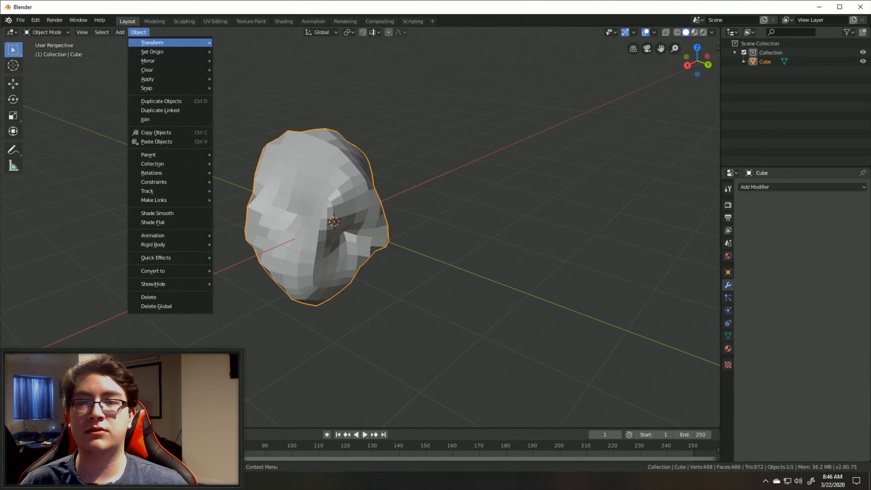
left_click(161, 213)
mouse_move(292, 240)
middle_mouse_down()
mouse_move(527, 225)
mouse_move(473, 229)
mouse_move(505, 221)
middle_mouse_up()
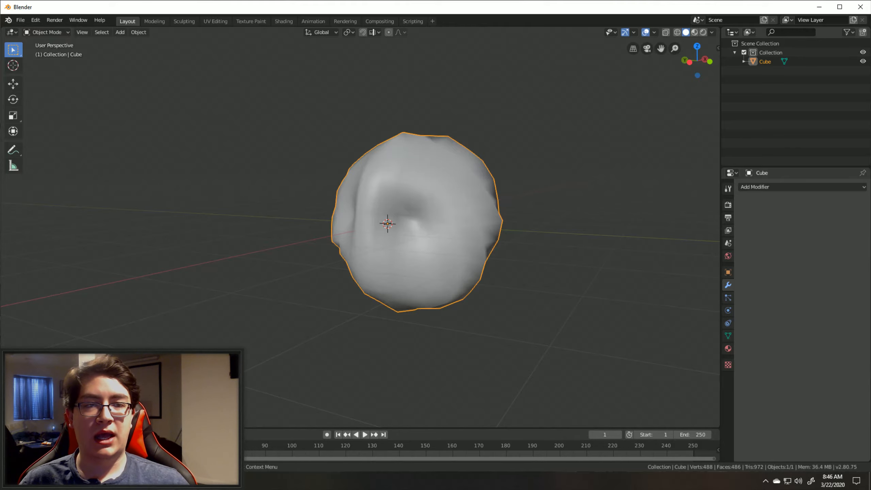
mouse_move(504, 221)
middle_mouse_down()
mouse_move(490, 271)
mouse_move(514, 234)
mouse_move(535, 237)
middle_mouse_up()
- Switch the rock to Sculpt Mode and activate the Smooth brush with its tool settings shown
left_click(47, 32)
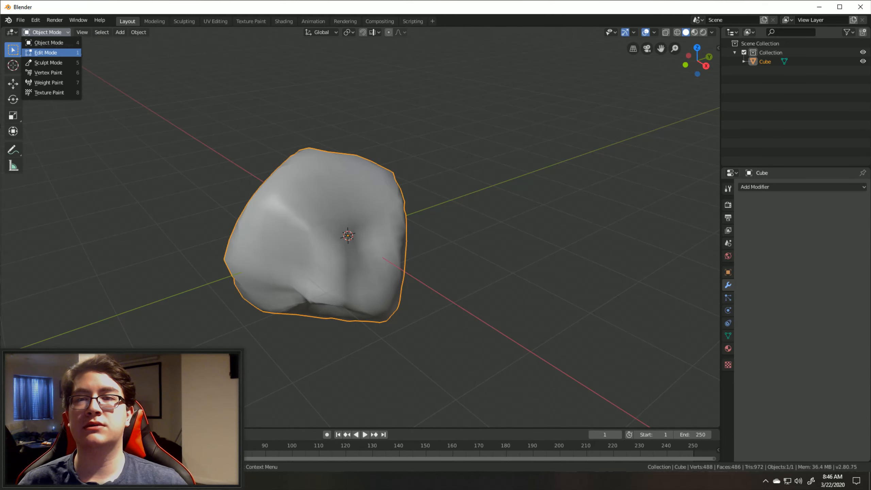
left_click(48, 62)
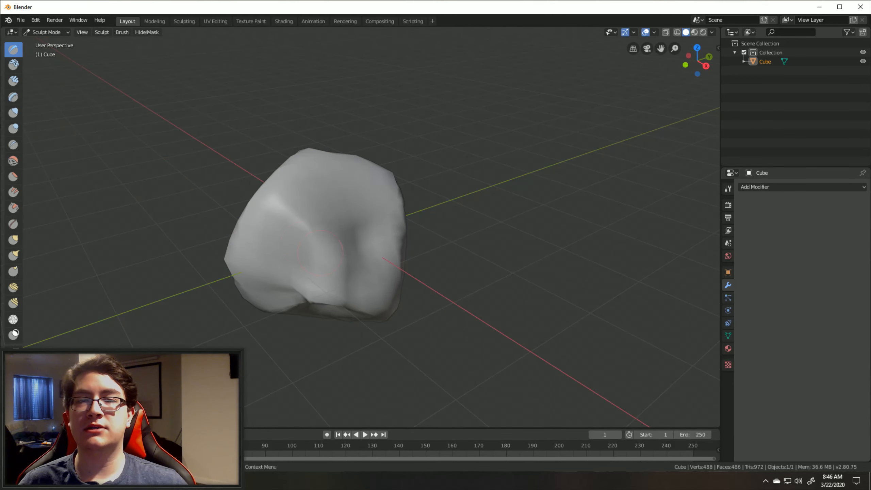
left_click(13, 160)
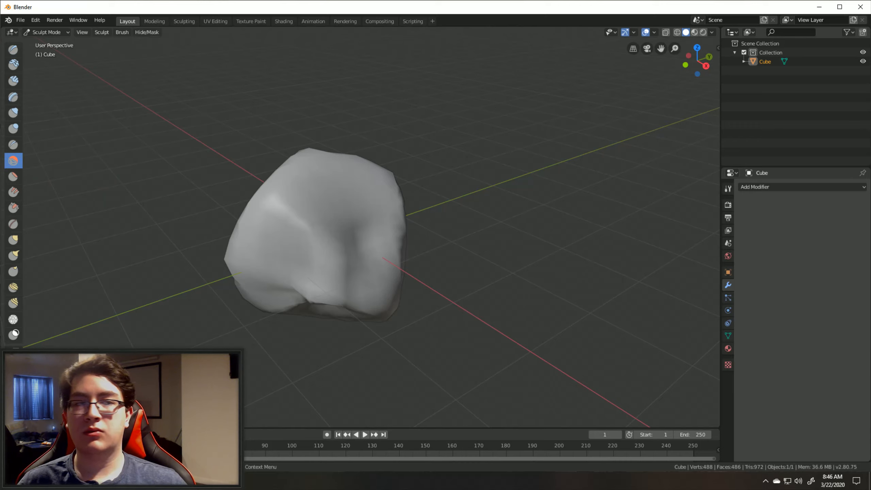
left_click(728, 188)
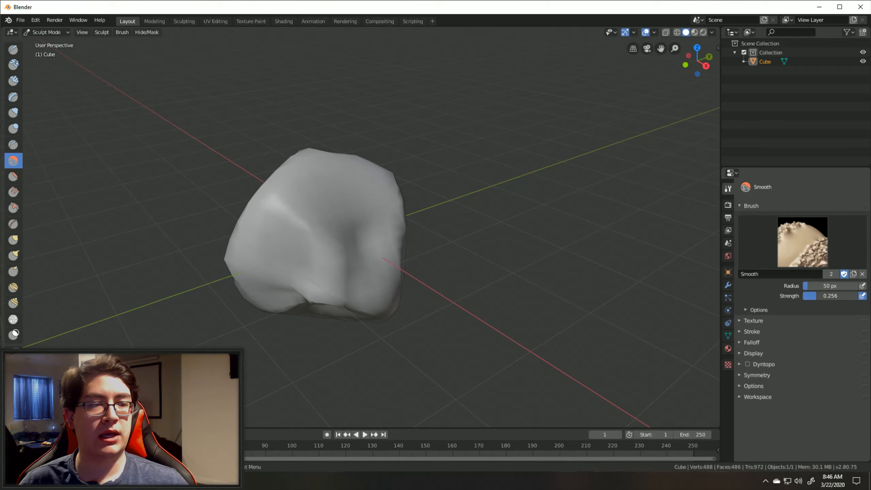
- Smooth the dent and the bulge beside it on the rock's surface with the Smooth brush
middle_click_drag(408, 253, 365, 256)
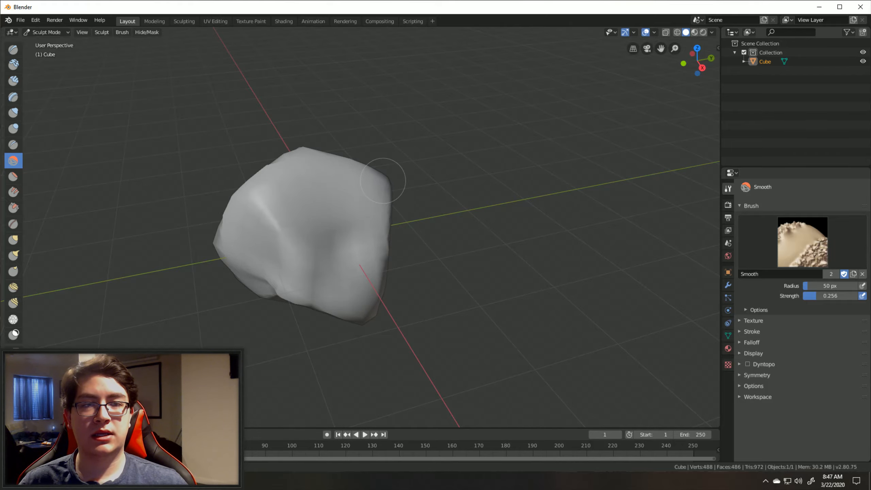
mouse_move(389, 171)
middle_mouse_down()
mouse_move(321, 240)
mouse_move(298, 230)
mouse_move(360, 230)
middle_mouse_up()
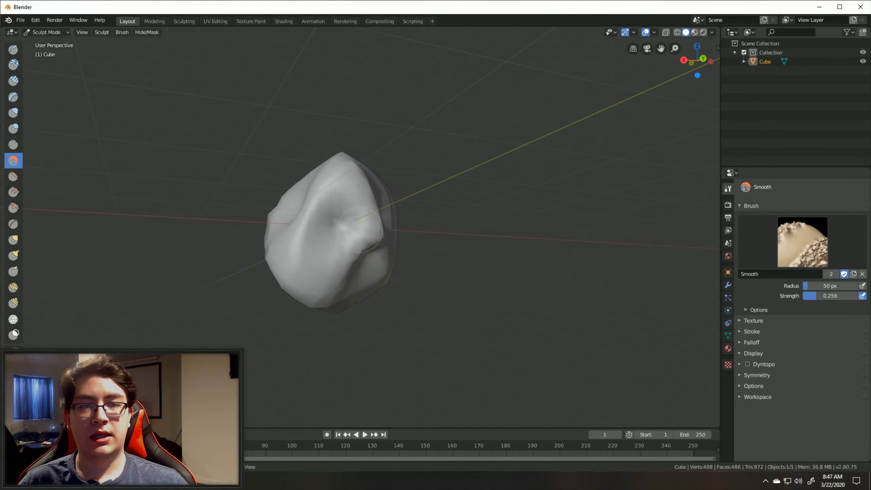
left_click_drag(345, 234, 333, 249)
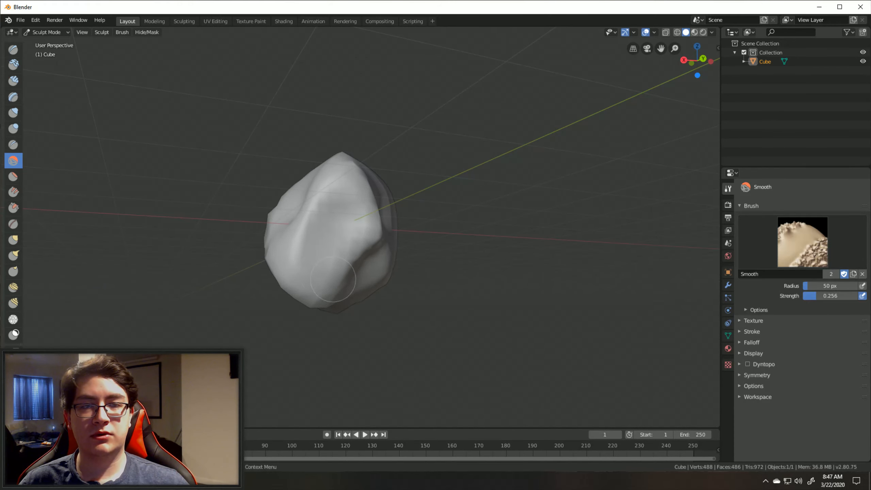
- Even out the dents and sharp creases around the rock's sides and underside with the Smooth brush
middle_click_drag(332, 279, 358, 258)
middle_click_drag(377, 217, 398, 220)
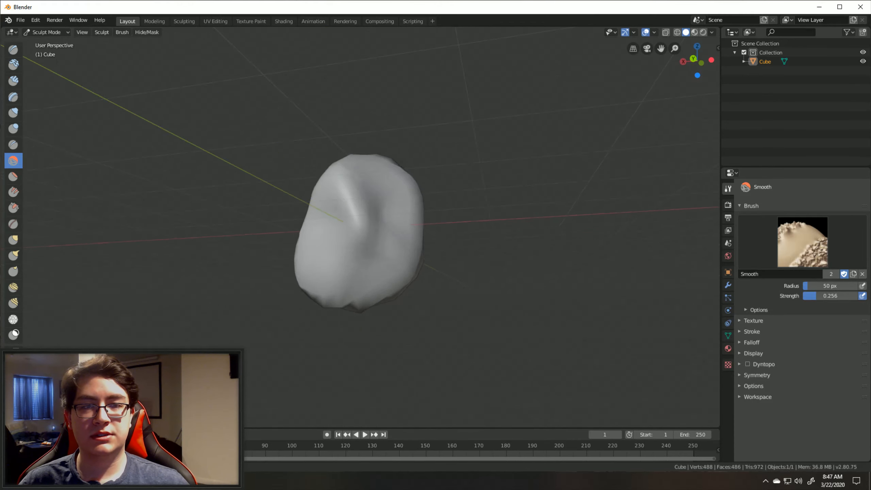
middle_click_drag(381, 251, 345, 247)
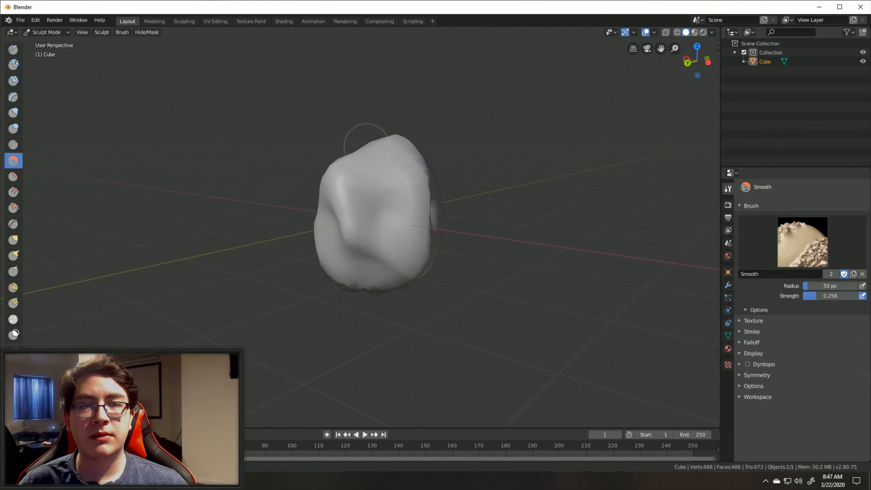
middle_click_drag(398, 133, 309, 177)
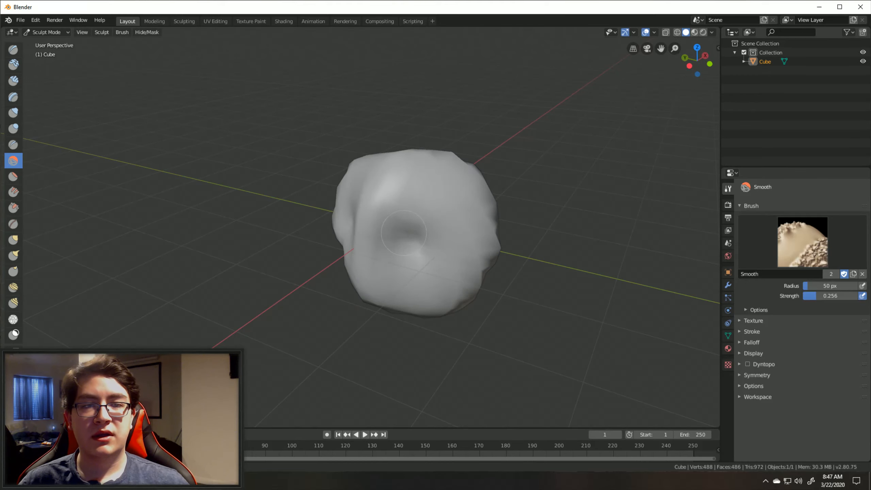
middle_click_drag(420, 245, 366, 228)
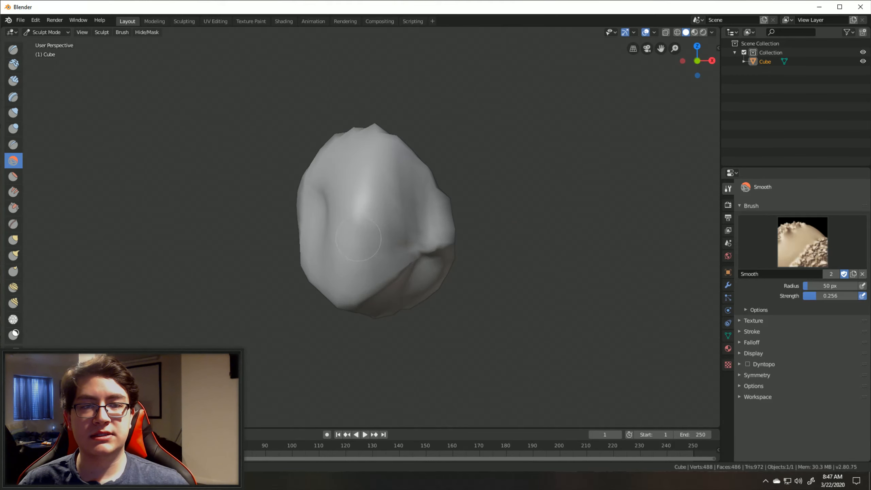
mouse_move(378, 172)
middle_mouse_down()
mouse_move(357, 161)
mouse_move(333, 168)
mouse_move(367, 150)
middle_mouse_up()
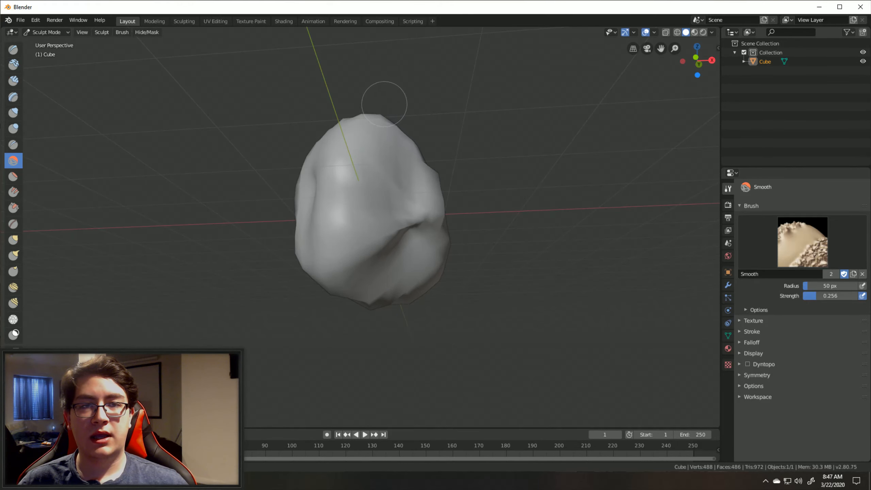
mouse_move(383, 97)
middle_mouse_down()
mouse_move(366, 252)
mouse_move(403, 253)
mouse_move(328, 245)
middle_mouse_up()
middle_click_drag(368, 278, 374, 247)
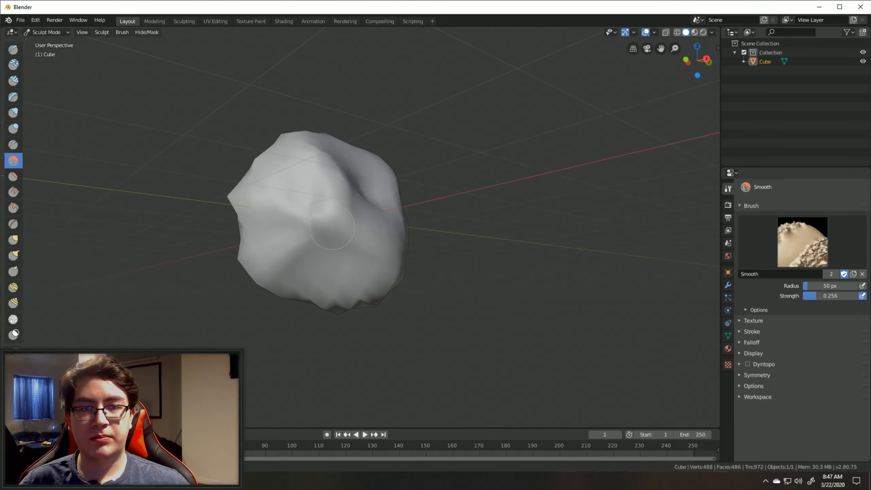
mouse_move(332, 227)
middle_mouse_down()
mouse_move(347, 209)
mouse_move(343, 189)
mouse_move(364, 185)
mouse_move(376, 288)
middle_mouse_up()
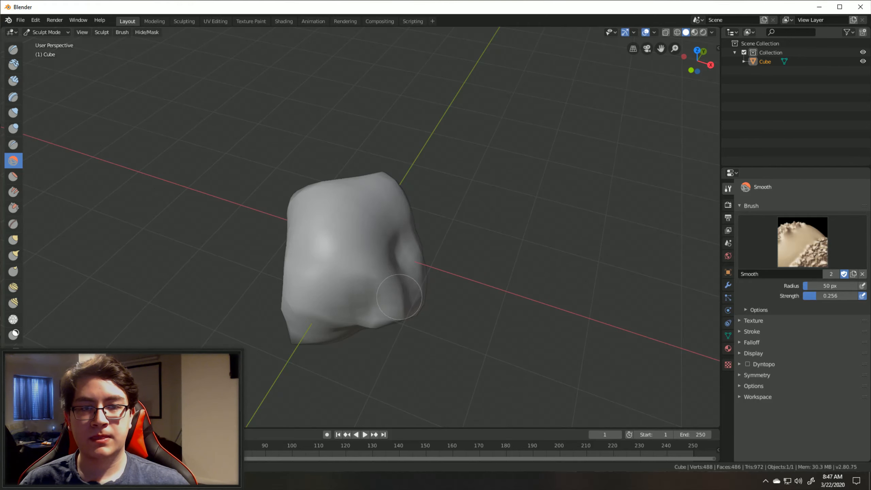
mouse_move(313, 221)
middle_mouse_down()
mouse_move(348, 180)
mouse_move(405, 300)
middle_mouse_up()
middle_click_drag(358, 316, 324, 264)
left_click_drag(325, 265, 321, 245)
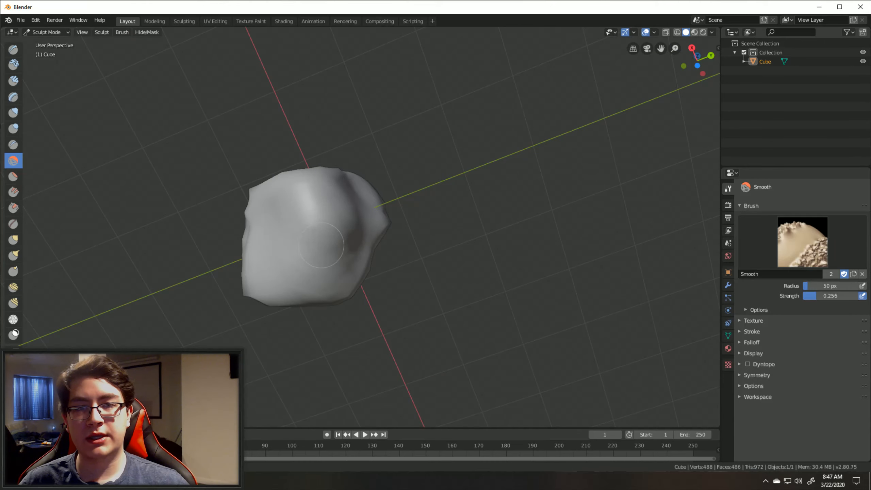
- Soften the remaining ridges and hollows on the rock's side and upper faces with the Smooth brush
middle_click_drag(311, 219, 329, 201)
middle_click_drag(332, 159, 350, 142)
middle_click_drag(335, 225, 474, 204)
mouse_move(353, 245)
middle_mouse_down()
mouse_move(385, 244)
mouse_move(352, 246)
mouse_move(344, 237)
middle_mouse_up()
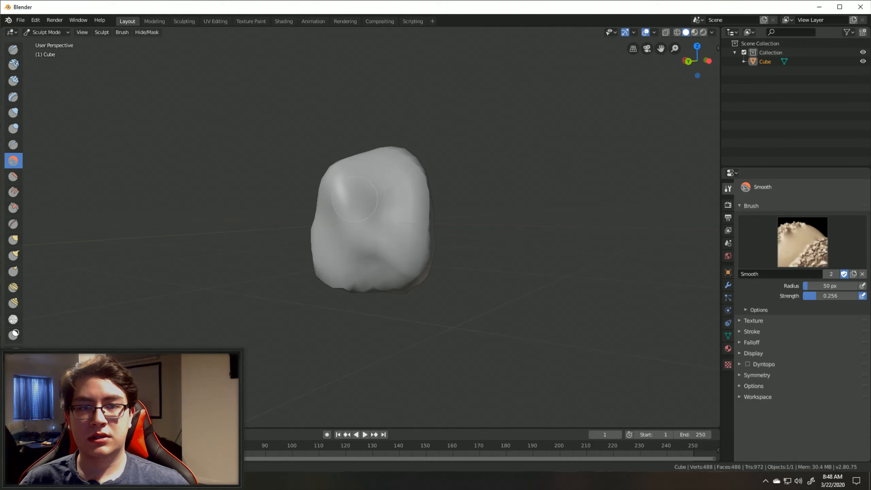
mouse_move(355, 199)
middle_mouse_down()
mouse_move(374, 187)
mouse_move(367, 180)
mouse_move(258, 216)
middle_mouse_up()
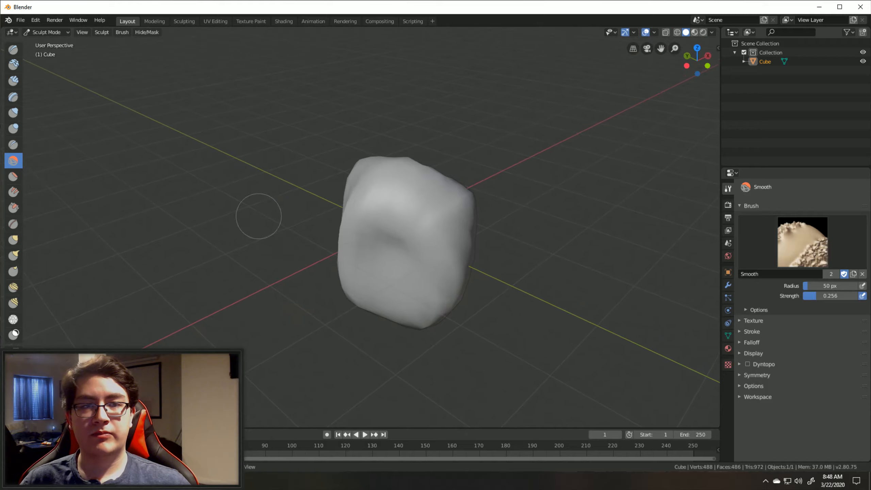
middle_click_drag(395, 220, 399, 227)
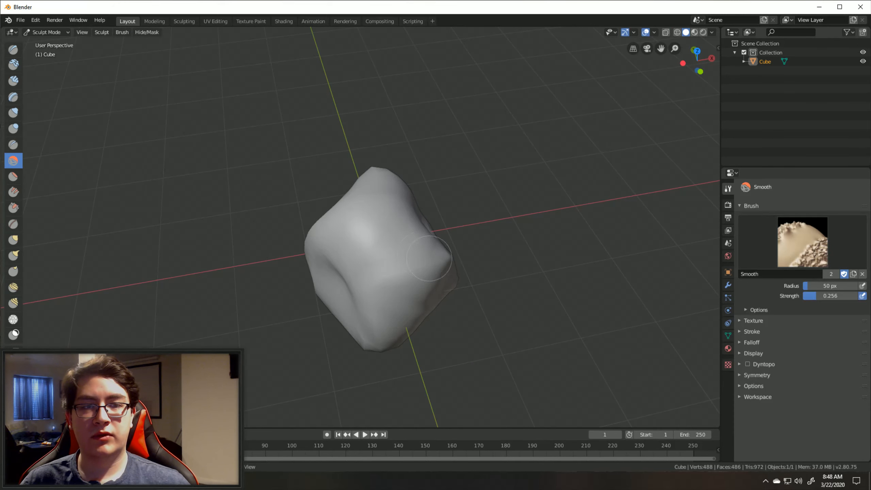
mouse_move(429, 258)
middle_mouse_down()
mouse_move(384, 237)
mouse_move(307, 127)
middle_mouse_up()
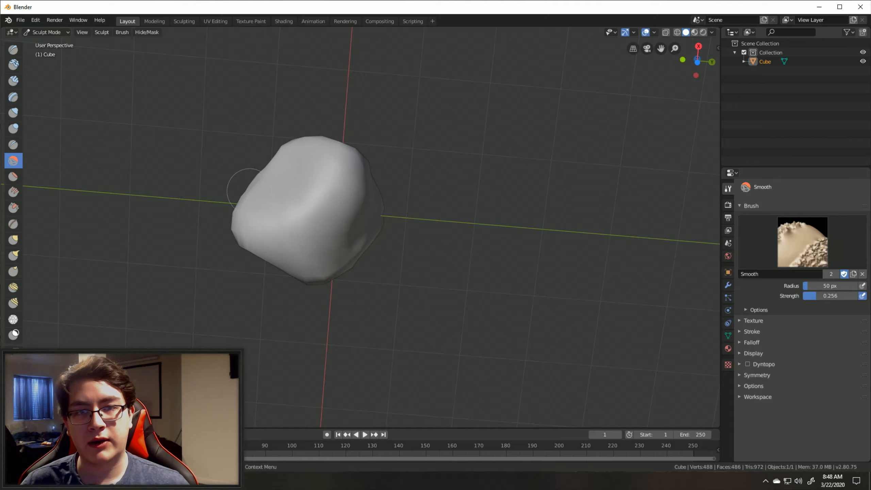
mouse_move(275, 252)
middle_mouse_down()
mouse_move(343, 237)
mouse_move(404, 196)
mouse_move(312, 196)
mouse_move(313, 234)
middle_mouse_up()
middle_click_drag(338, 207, 360, 221)
mouse_move(317, 199)
middle_mouse_down()
mouse_move(535, 223)
mouse_move(408, 253)
mouse_move(384, 185)
mouse_move(361, 217)
middle_mouse_up()
mouse_move(434, 229)
middle_mouse_down()
mouse_move(250, 174)
mouse_move(261, 212)
mouse_move(349, 247)
mouse_move(384, 274)
mouse_move(426, 254)
mouse_move(358, 215)
middle_mouse_up()
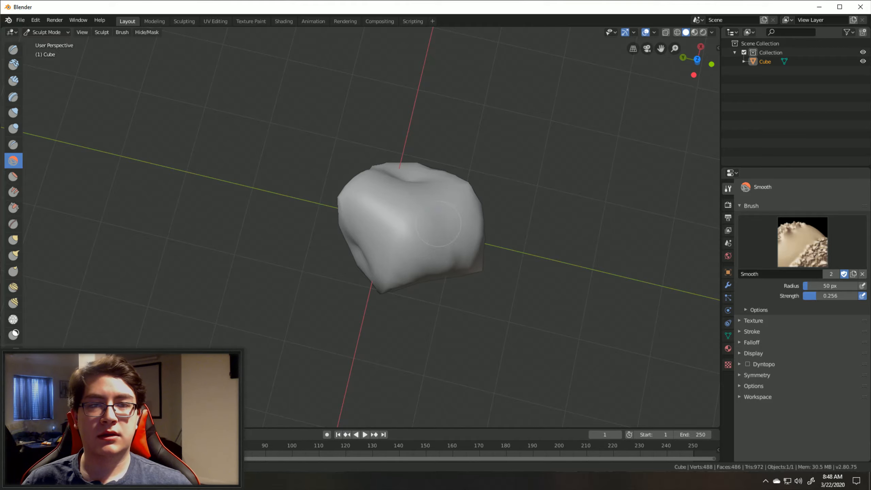
- Smooth the last uneven spots on the rock, including its upper edge, with the Smooth brush
middle_click_drag(400, 233, 207, 163)
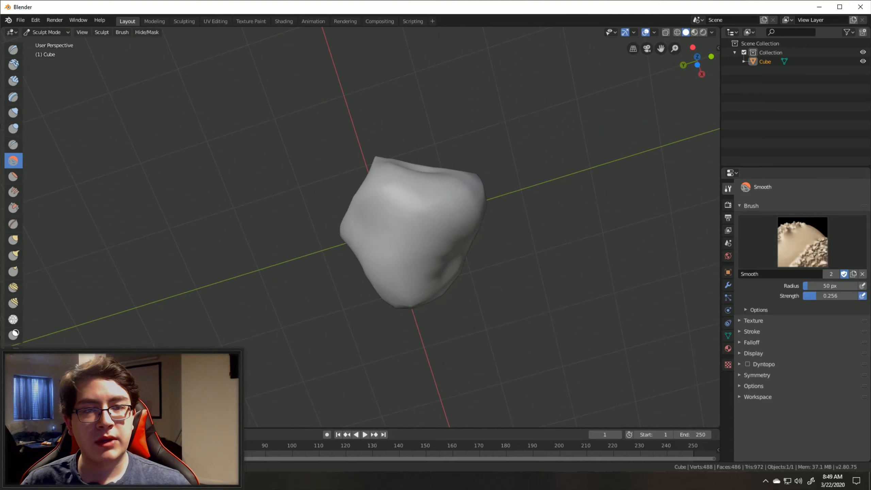
mouse_move(434, 272)
middle_mouse_down()
mouse_move(415, 224)
mouse_move(454, 245)
mouse_move(531, 235)
mouse_move(510, 245)
mouse_move(422, 242)
middle_mouse_up()
mouse_move(360, 219)
middle_mouse_down()
mouse_move(343, 275)
mouse_move(435, 261)
mouse_move(400, 269)
mouse_move(426, 270)
mouse_move(427, 290)
middle_mouse_up()
middle_click_drag(302, 153, 308, 150)
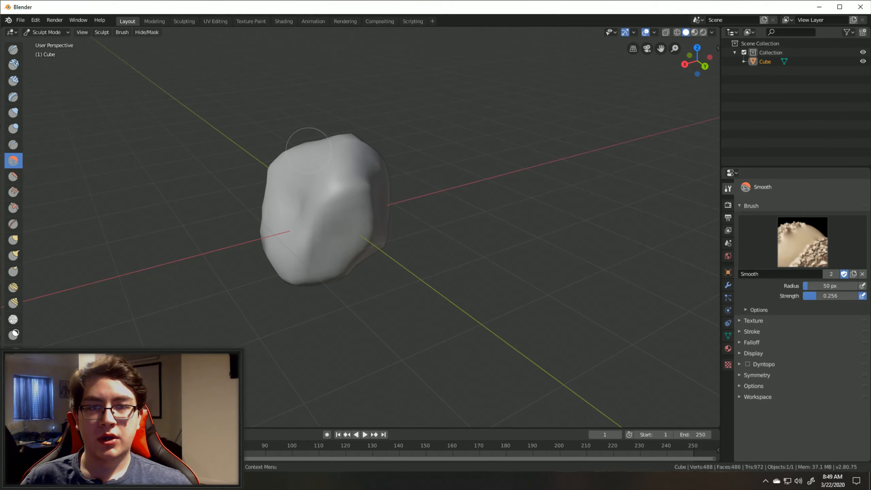
left_click_drag(304, 152, 291, 160)
mouse_move(291, 160)
middle_mouse_down()
mouse_move(335, 137)
mouse_move(278, 118)
mouse_move(333, 131)
mouse_move(402, 165)
middle_mouse_up()
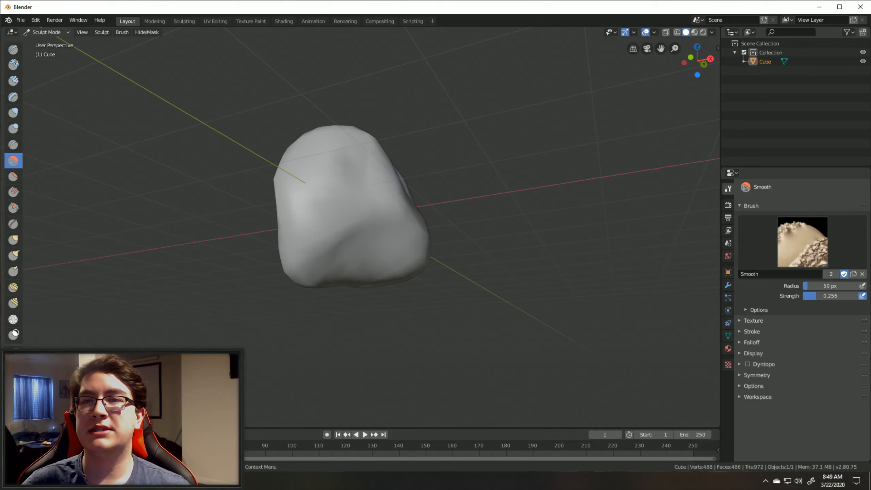
- Switch the rock from Sculpt Mode to Edit Mode and find the corners of the original cube
left_click(46, 32)
left_click(45, 51)
middle_click_drag(360, 216, 58, 256)
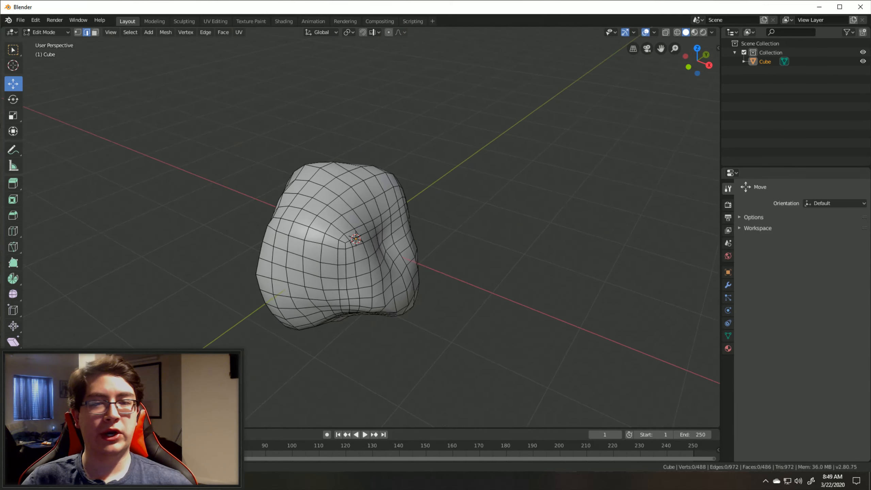
middle_click_drag(309, 240, 463, 222)
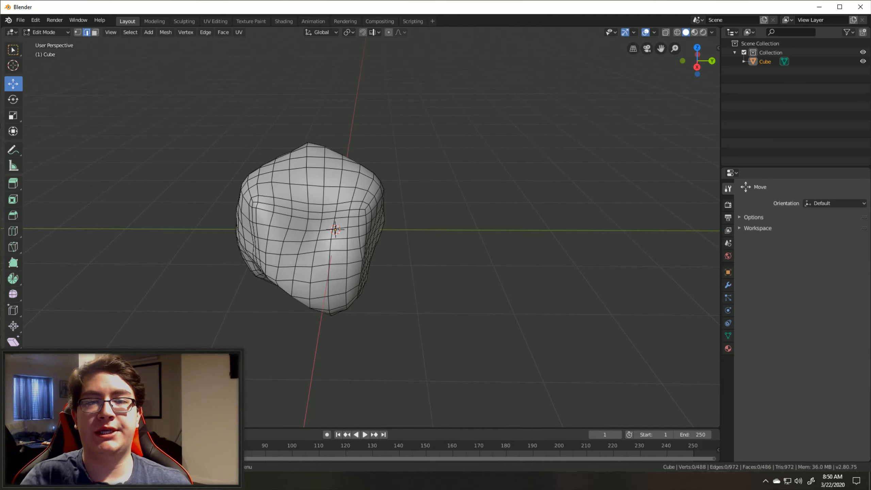
middle_click_drag(378, 268, 399, 191)
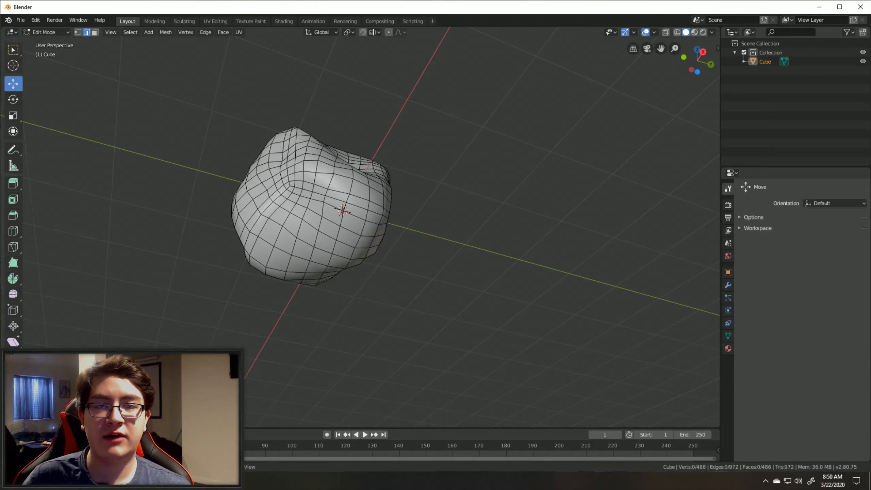
middle_click_drag(400, 191, 134, 180)
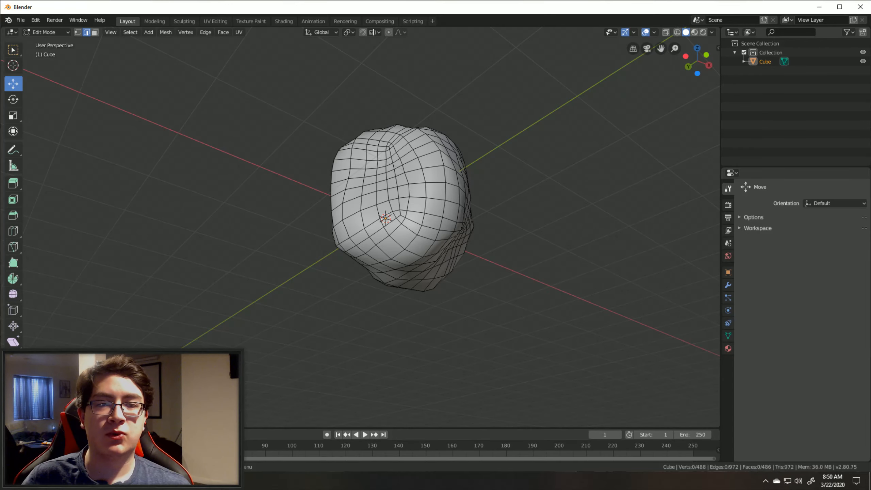
- Select the three edge loops meeting at a lower cube corner, plus the two others running from the corner above it
left_click(412, 221, "alt")
left_click(393, 182, "alt+shift")
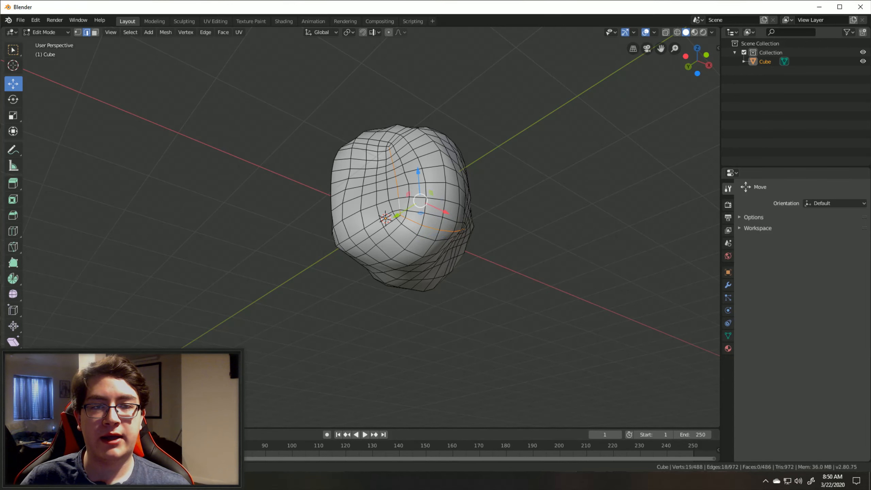
left_click(381, 227, "alt+shift")
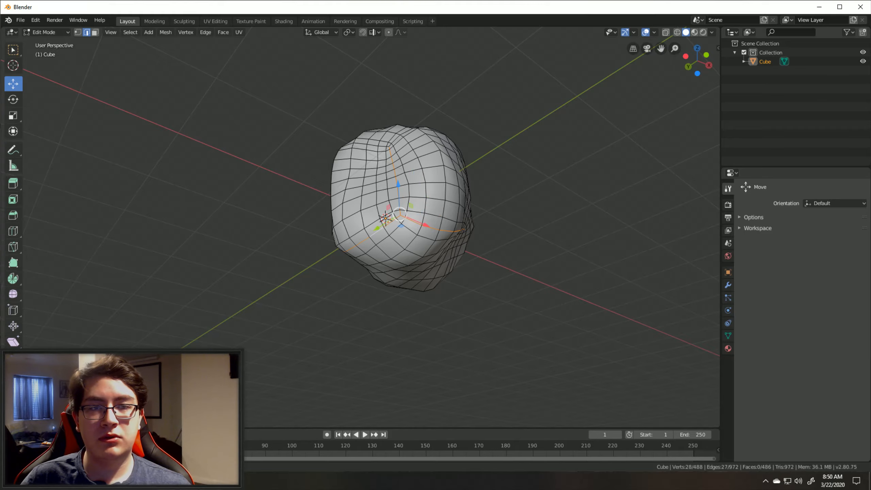
middle_click_drag(380, 227, 401, 256)
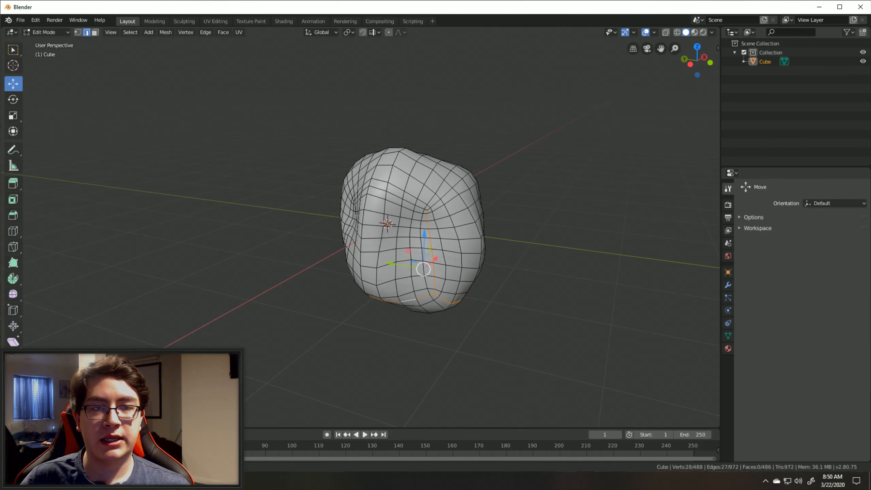
left_click(395, 196, "alt+shift")
left_click(462, 180, "alt+shift")
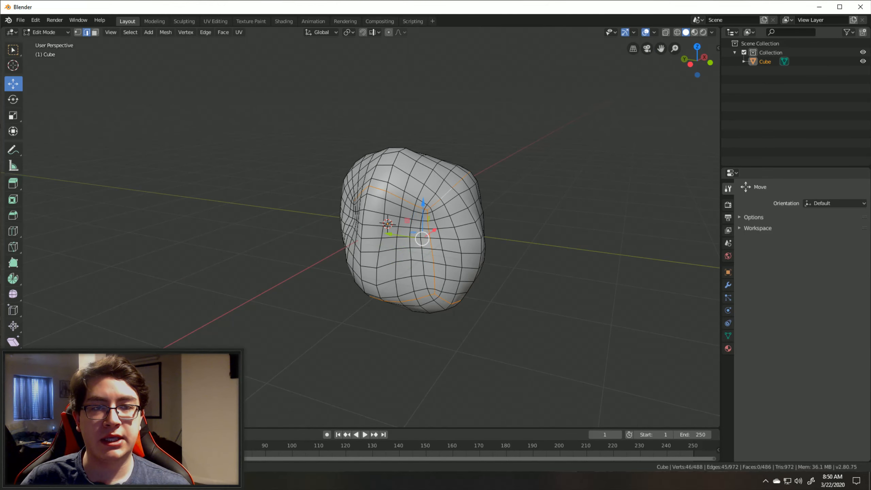
- Extend the selection with three more original cube edges on the adjoining side of the rock
middle_click_drag(462, 180, 568, 180)
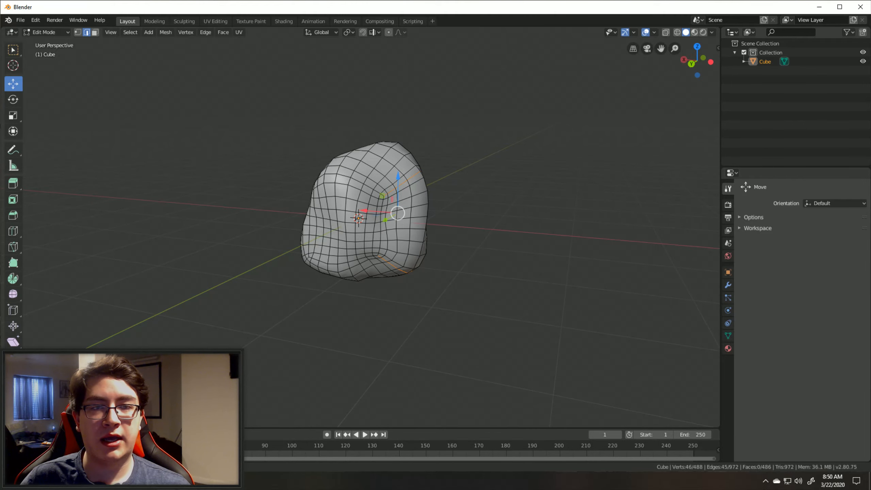
left_click(357, 181, "alt+shift")
left_click(382, 227, "alt+shift")
middle_click_drag(381, 226, 402, 198)
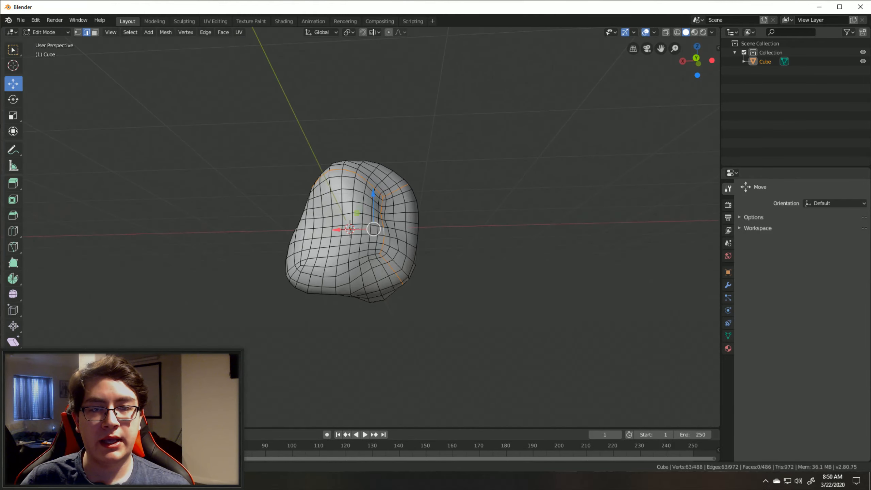
left_click(374, 229, "alt+shift")
middle_click_drag(374, 229, 332, 229)
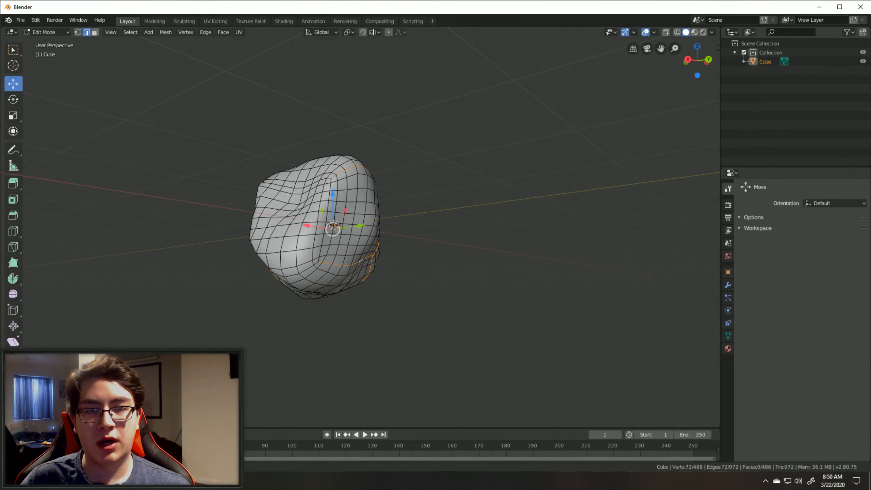
- Add the remaining original cube edges to the selection so that all 12 are selected
left_click(311, 269, "alt+shift")
middle_click_drag(310, 269, 342, 302)
double_click(292, 205, "shift")
middle_click_drag(293, 205, 342, 201)
double_click(325, 256, "shift")
middle_click_drag(326, 256, 305, 242)
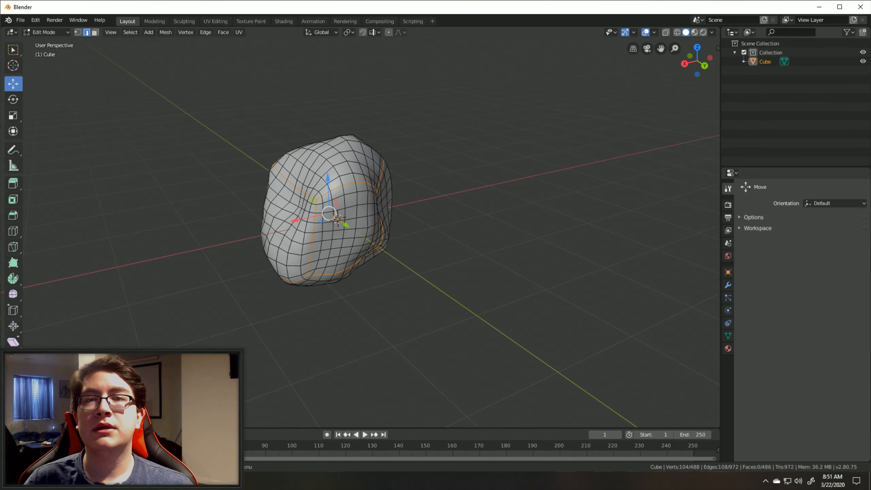
- Mark the selected cube edges as UV seams and clear the selection
left_click(238, 32)
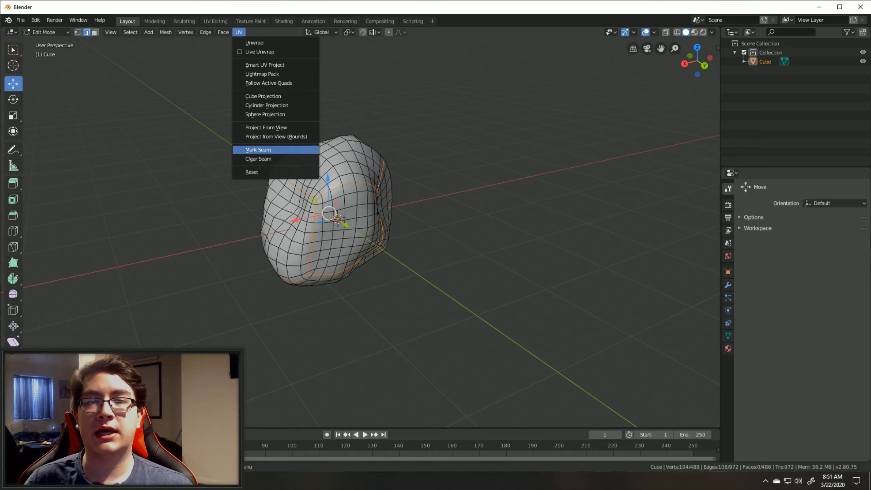
left_click(258, 150)
key("alt+a")
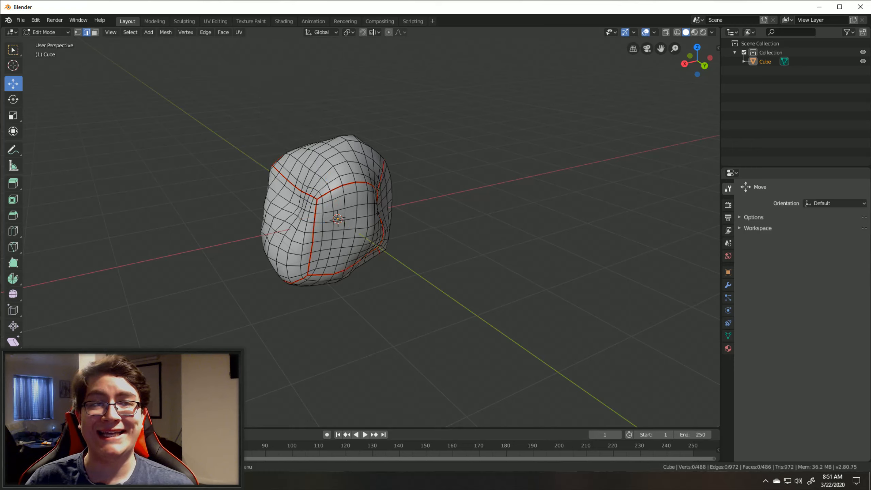
- Split the 3D viewport vertically and turn the new area into a UV Editor
left_click_drag(719, 29, 395, 32)
left_click(407, 32)
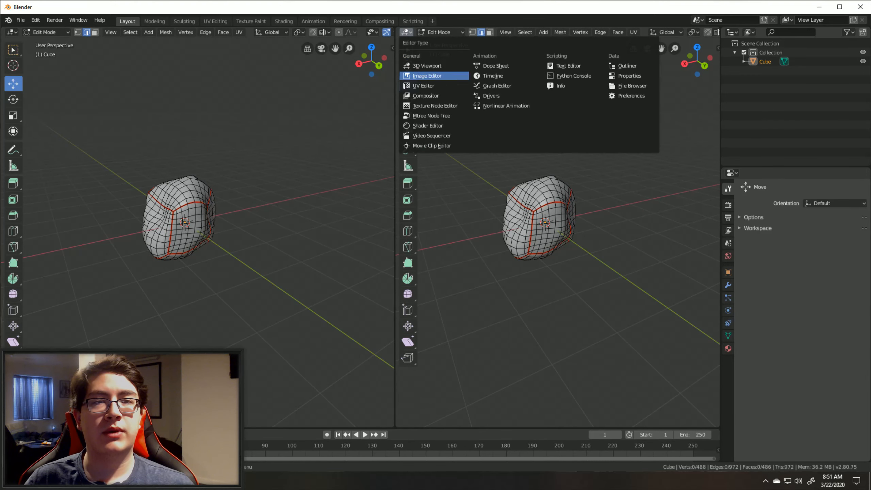
left_click(422, 86)
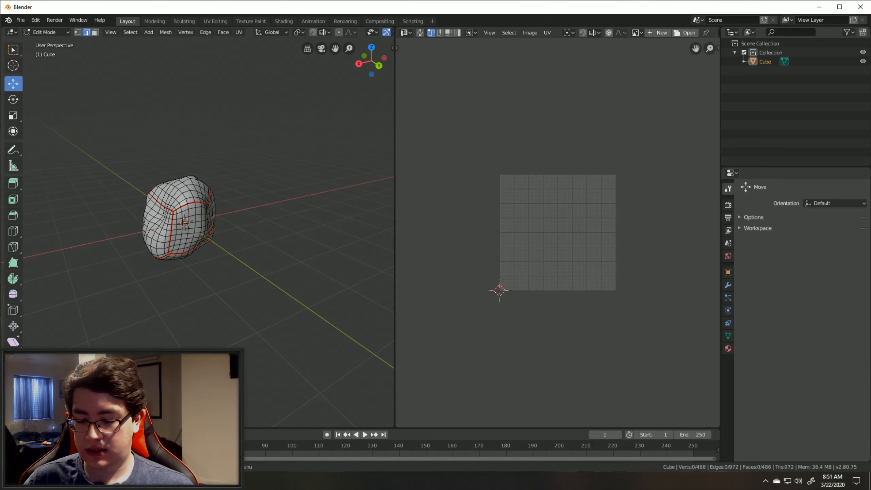
- Select the whole rock mesh and try to average the scale of its UV islands and pack them
key("a")
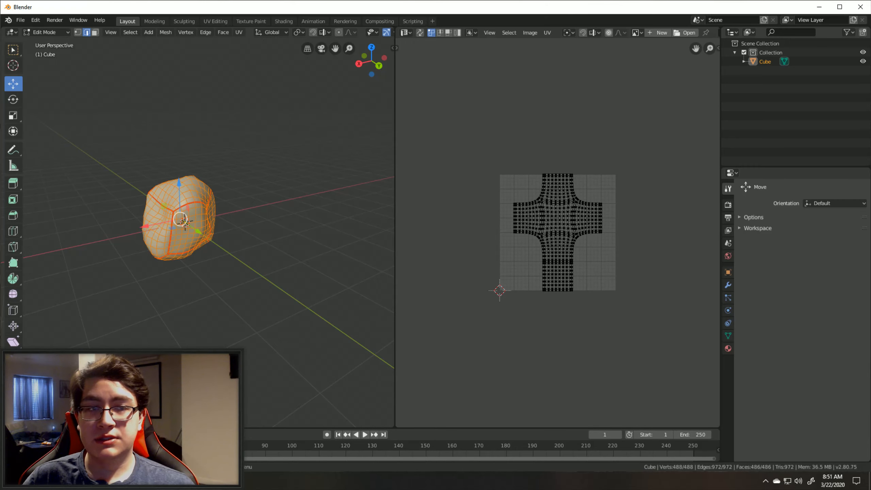
scroll(557, 232, "up", 3)
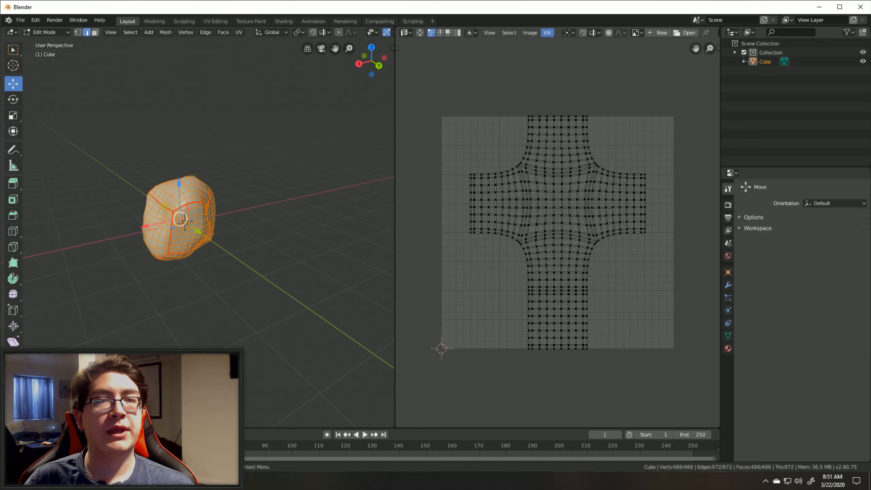
left_click(547, 33)
left_click(547, 33)
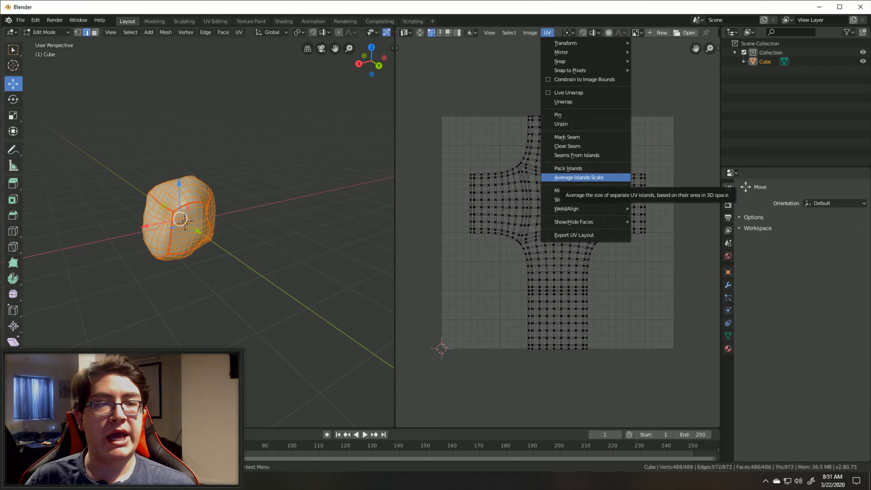
left_click(579, 177)
left_click(548, 32)
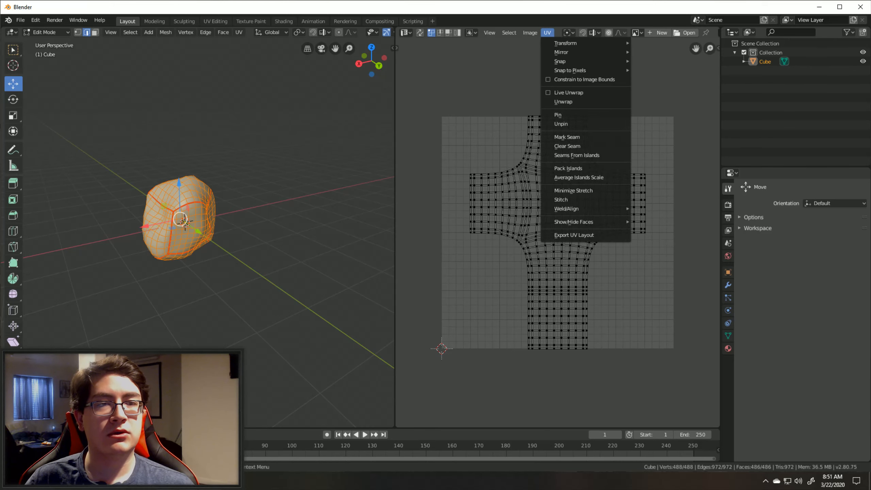
left_click(568, 168)
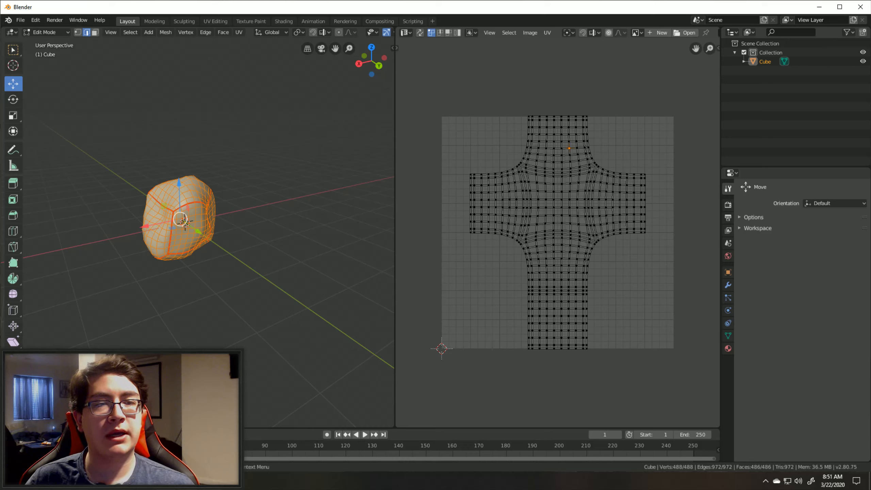
- Switch UV selection to island mode and select the complete UV layout
left_click(448, 33)
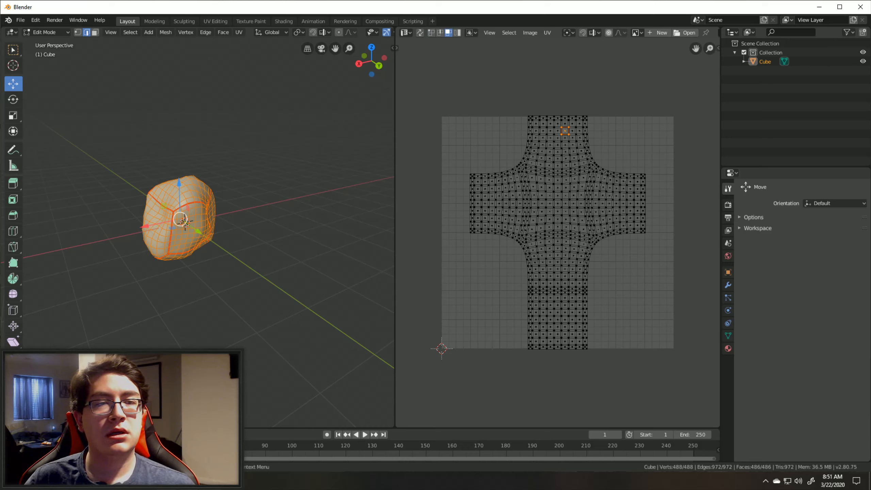
key("4")
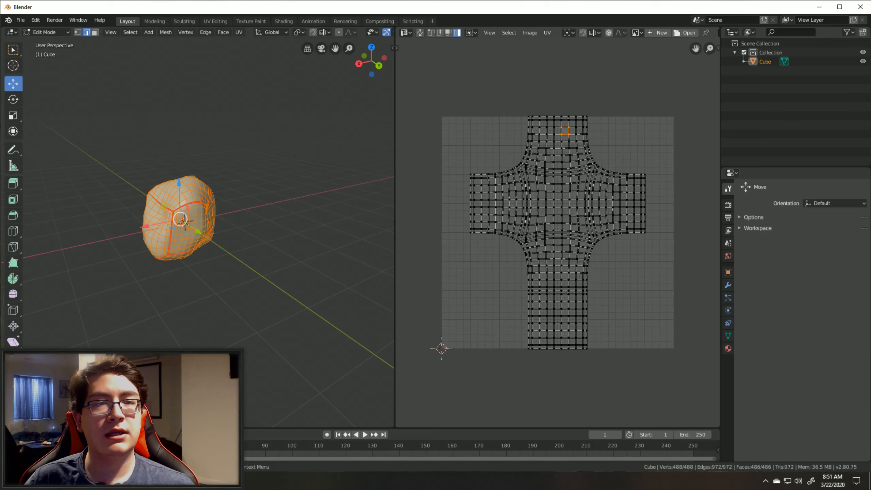
key("a")
- Generate seams on the rock from the selected UV islands
left_click(547, 33)
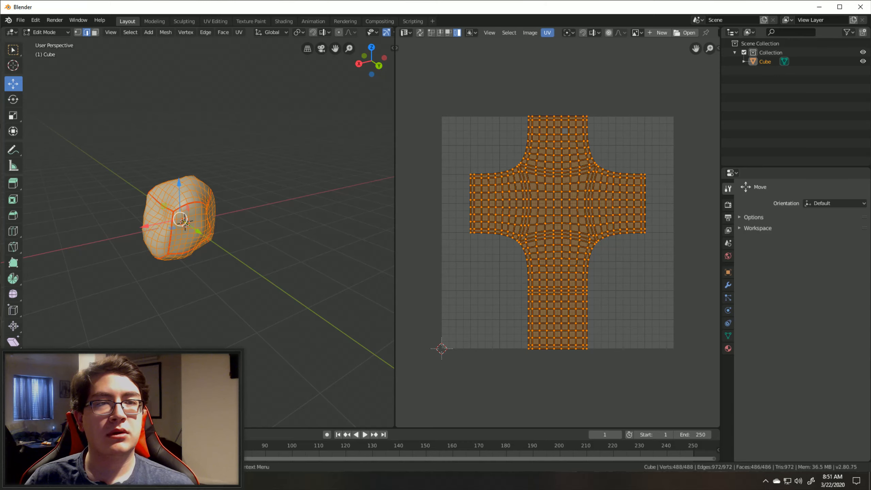
left_click(547, 32)
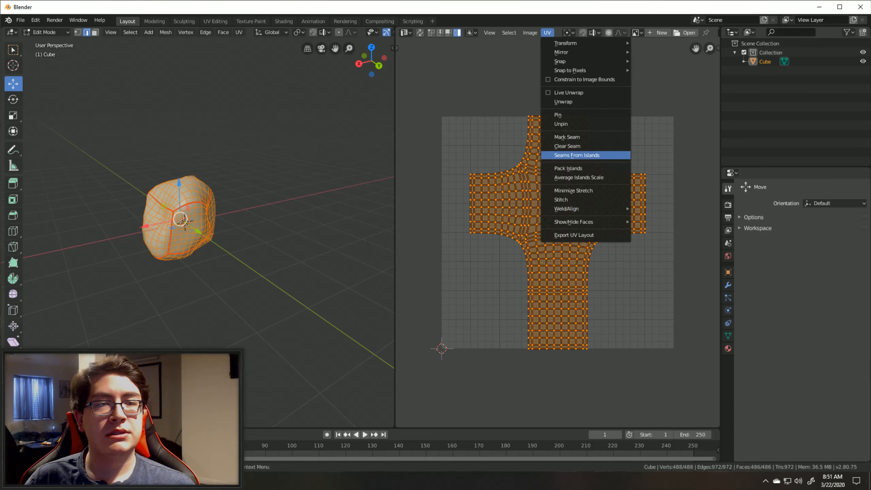
left_click(577, 156)
- Pack the UV islands, unwrap the rock with its current seams, and deselect the UVs
left_click(547, 33)
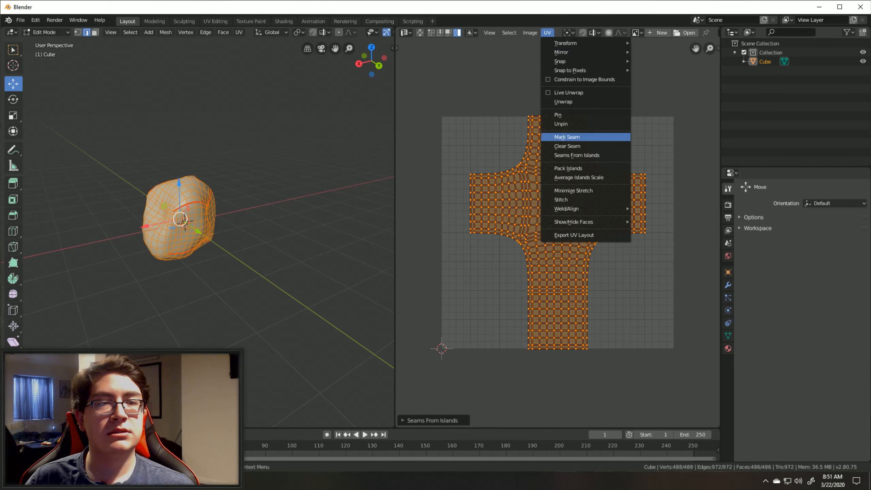
left_click(576, 168)
left_click(547, 32)
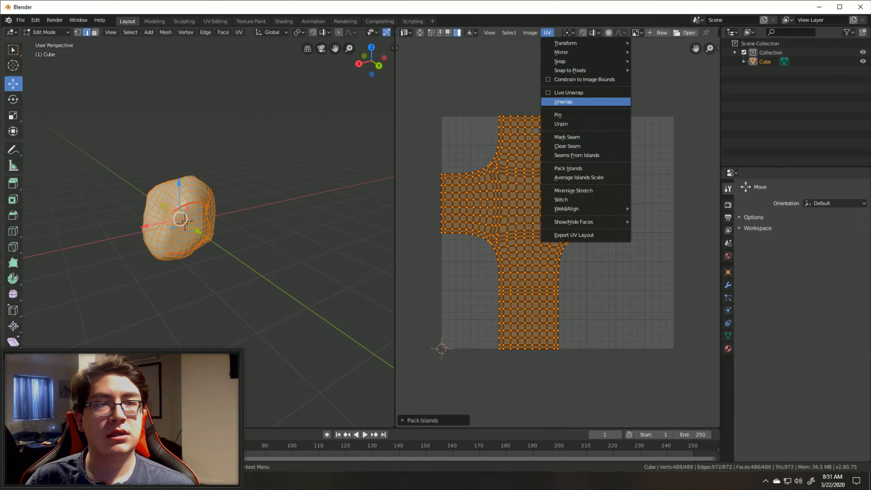
left_click(563, 101)
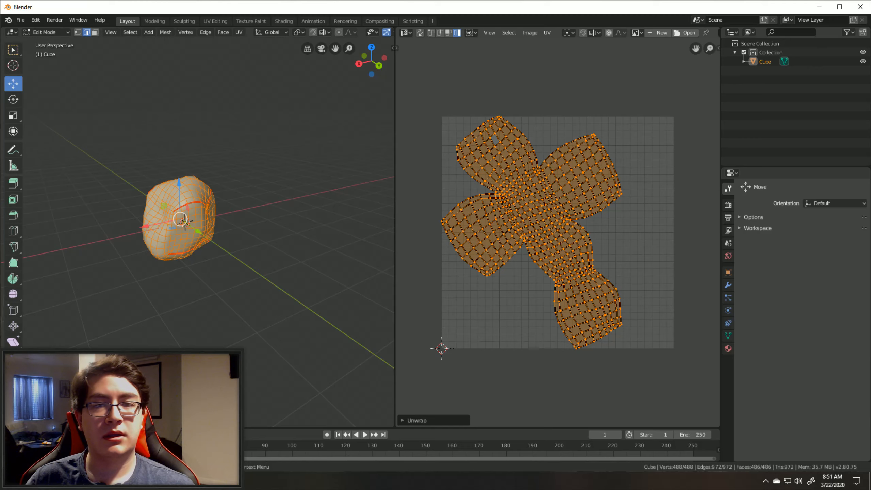
key("alt+a")
scroll(557, 232, "up", 5)
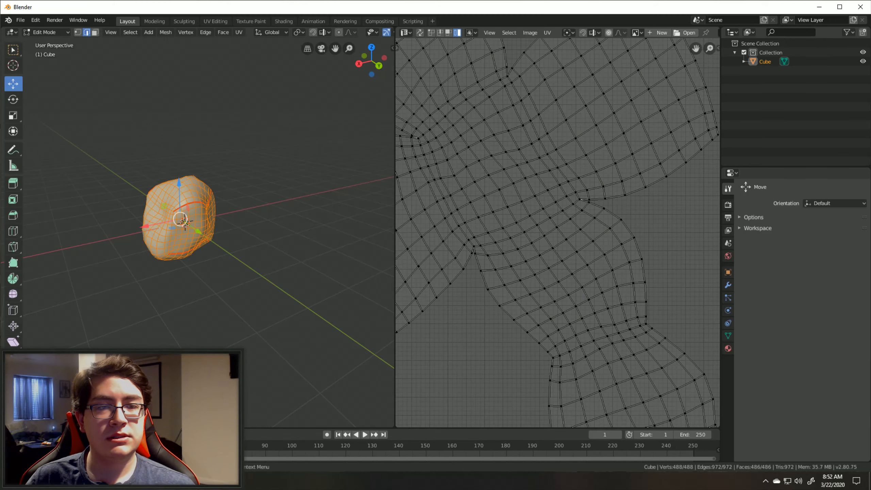
scroll(557, 233, "up", 4)
scroll(557, 232, "down", 2)
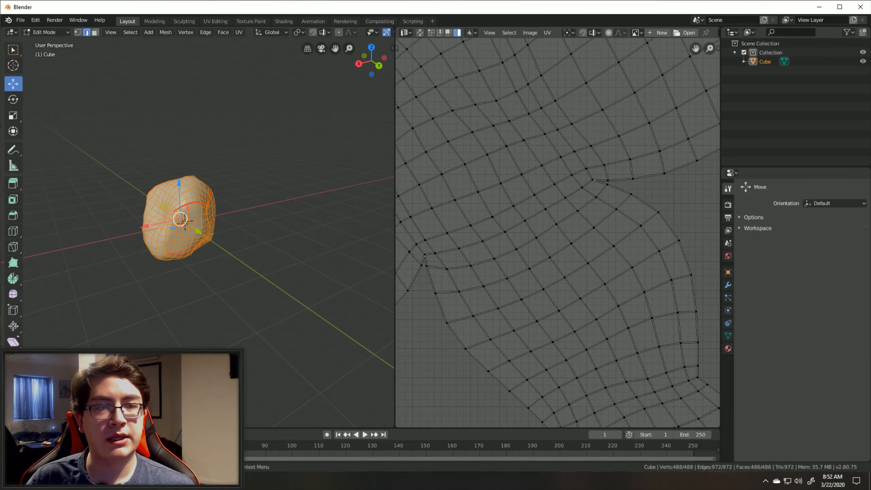
middle_click_drag(558, 232, 612, 262)
- Select three of the original cube edges that have lost their seams around one side of the rock
middle_click_drag(209, 232, 271, 239)
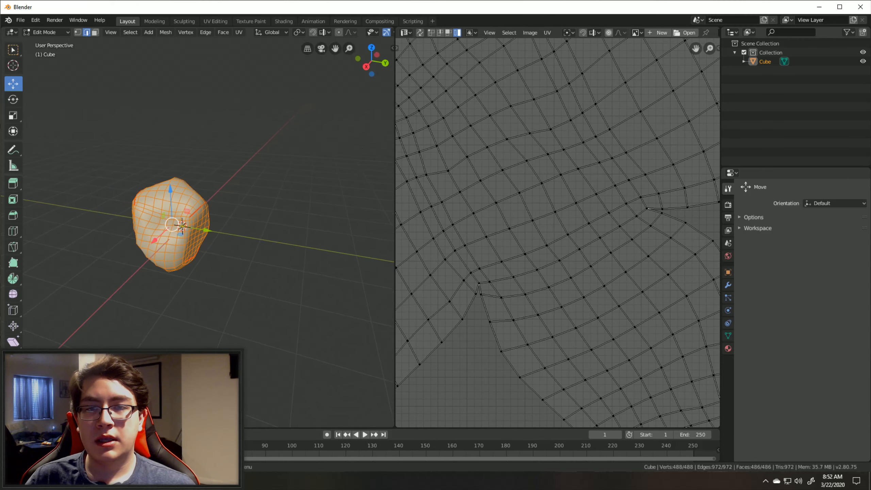
scroll(271, 239, "up", 4)
middle_click_drag(209, 233, 236, 207, "shift")
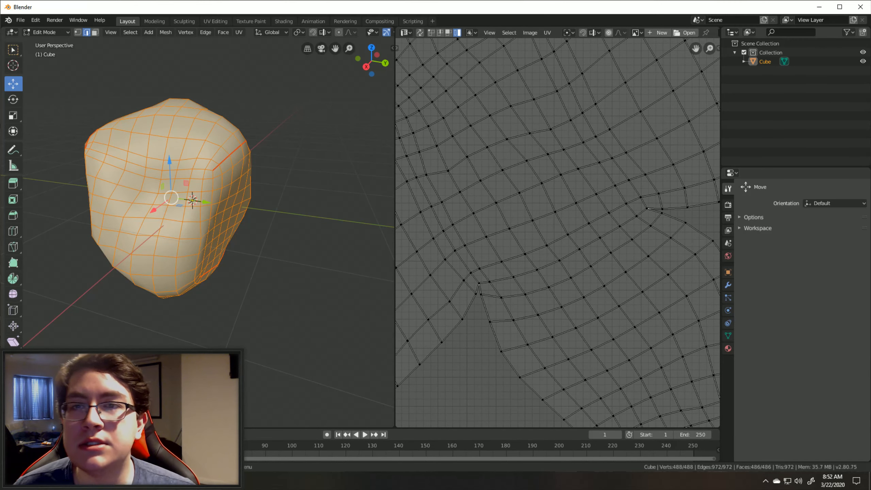
left_click(213, 185, "alt")
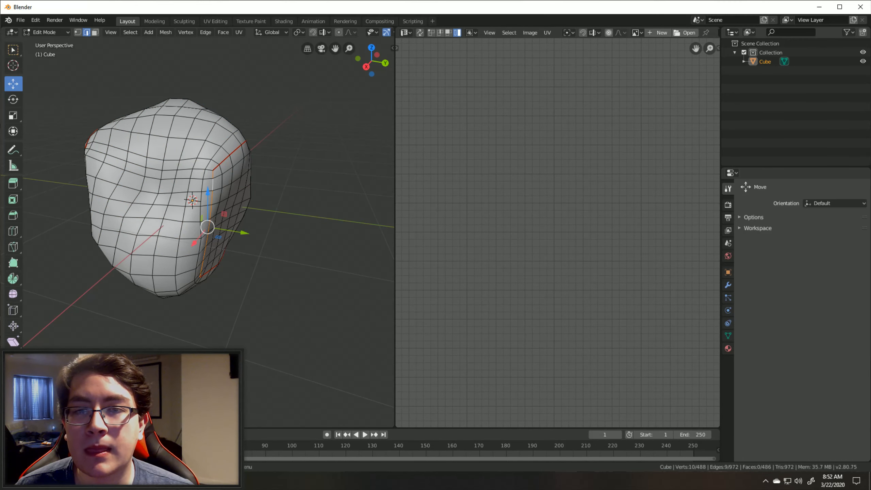
left_click(206, 170, "alt+shift")
middle_click_drag(207, 169, 301, 158)
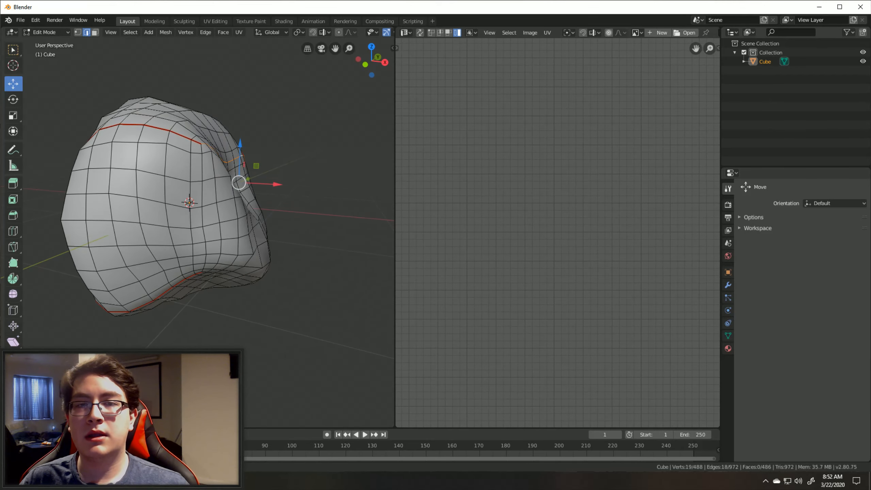
left_click(203, 167, "alt+shift")
middle_click_drag(203, 167, 274, 134)
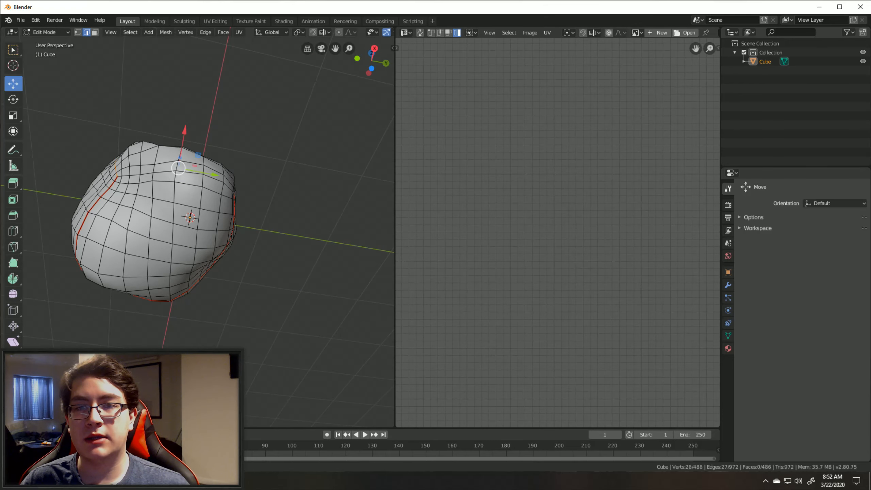
- Add the fourth original cube edge around that side to the selection, leaving out the neighbouring stray edges
double_click(189, 185, "shift")
middle_click_drag(189, 185, 210, 203)
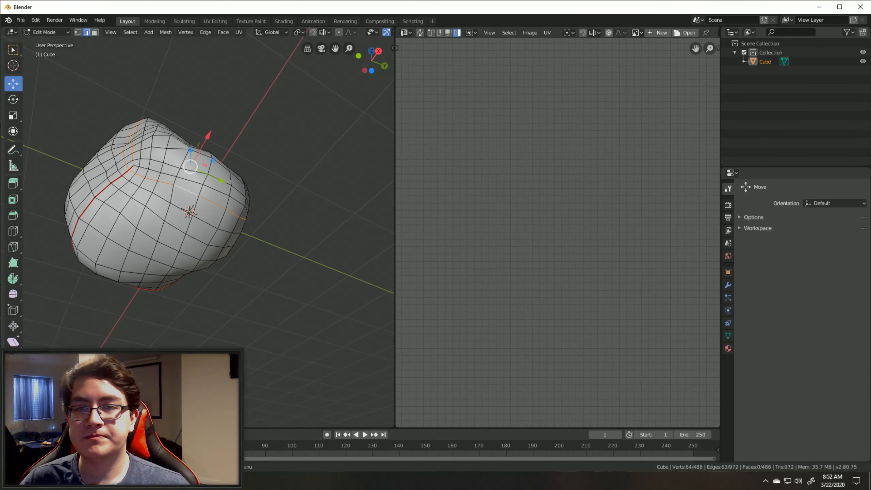
key("ctrl+z")
double_click(169, 174, "shift")
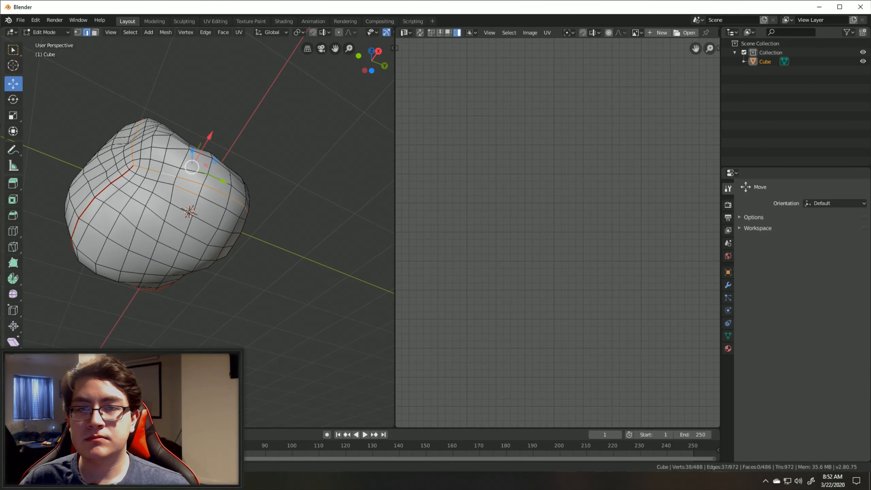
left_click(185, 190, "shift")
middle_click_drag(186, 191, 161, 237)
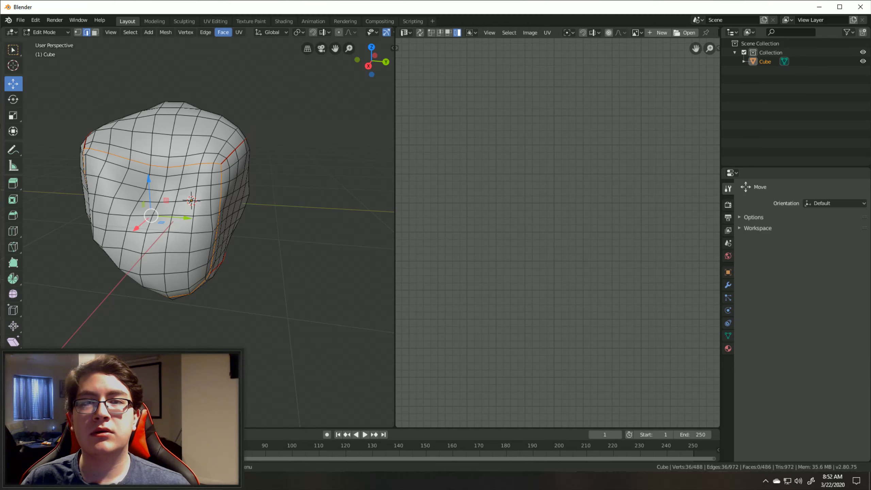
- Mark the four selected cube edges as UV seams and clear the selection
left_click(239, 32)
left_click(259, 149)
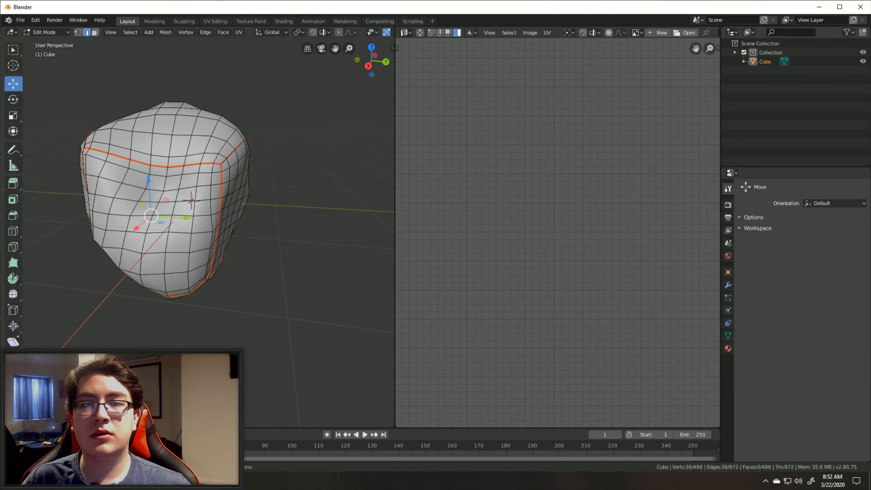
key("alt+a")
- Unwrap the whole rock again and select the UV island that spans two cube sides
key("Home")
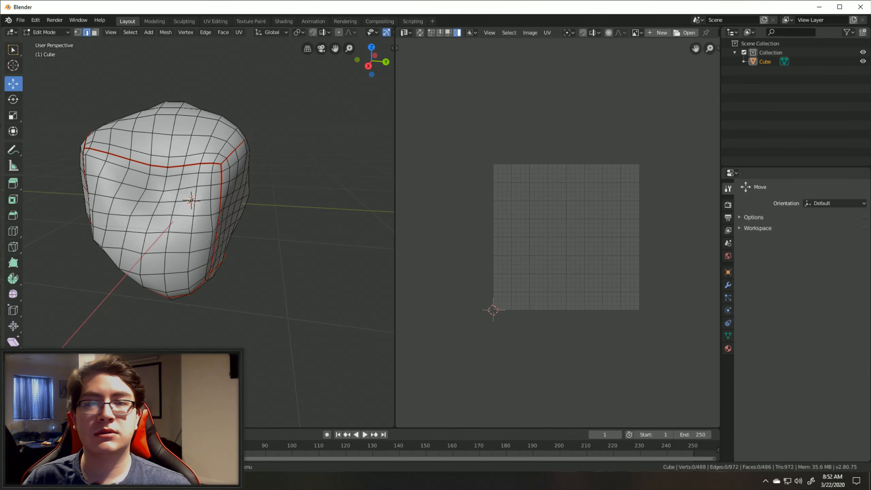
scroll(201, 225, "down", 4)
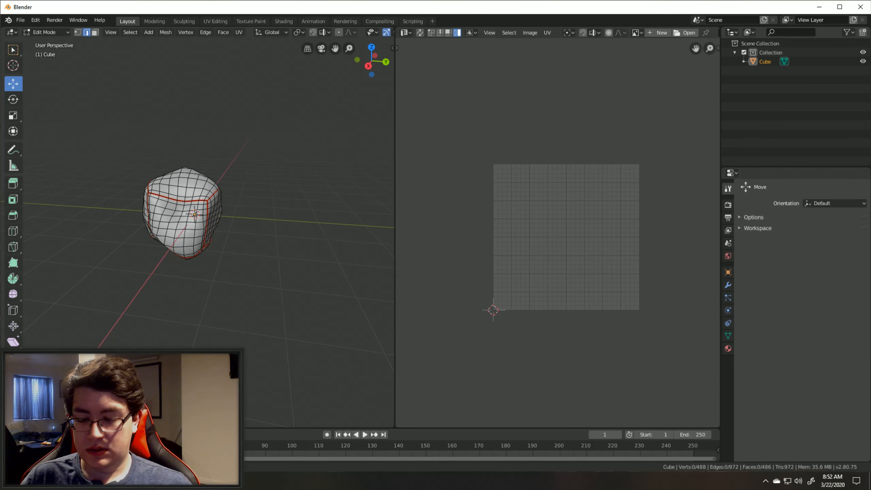
key("a")
left_click(548, 33)
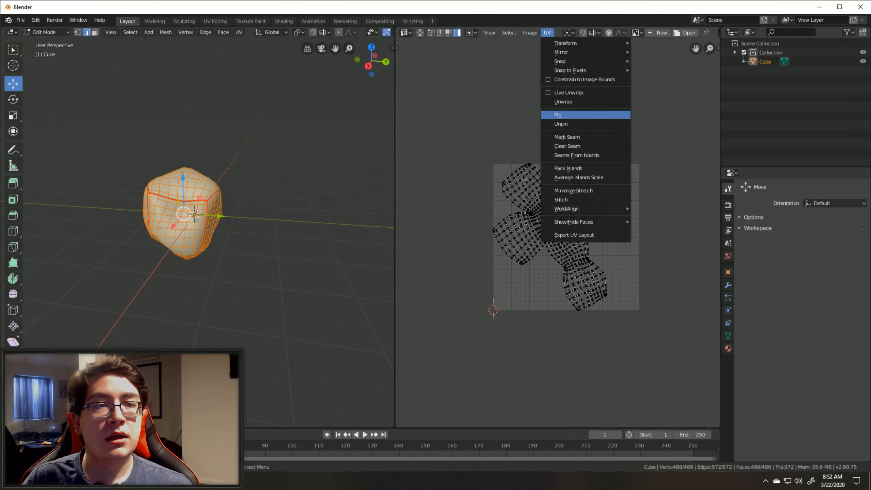
left_click(559, 102)
scroll(557, 243, "up", 4)
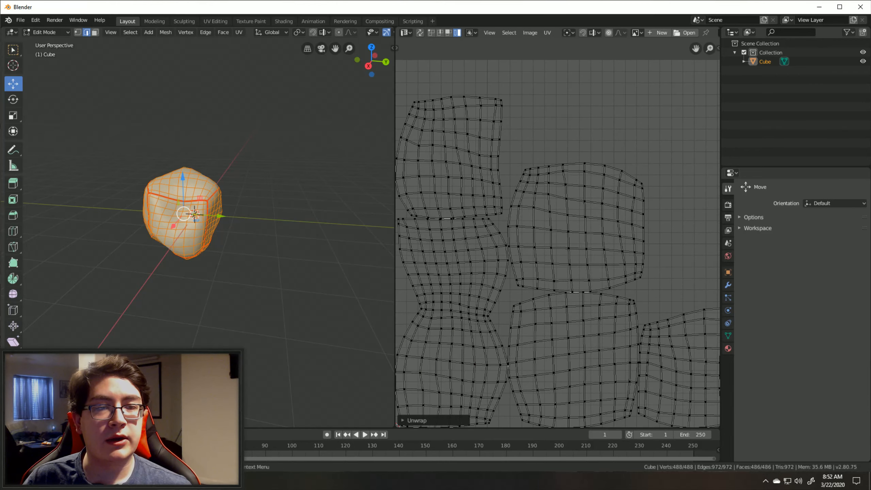
middle_click_drag(557, 244, 539, 210)
scroll(437, 364, "up", 6)
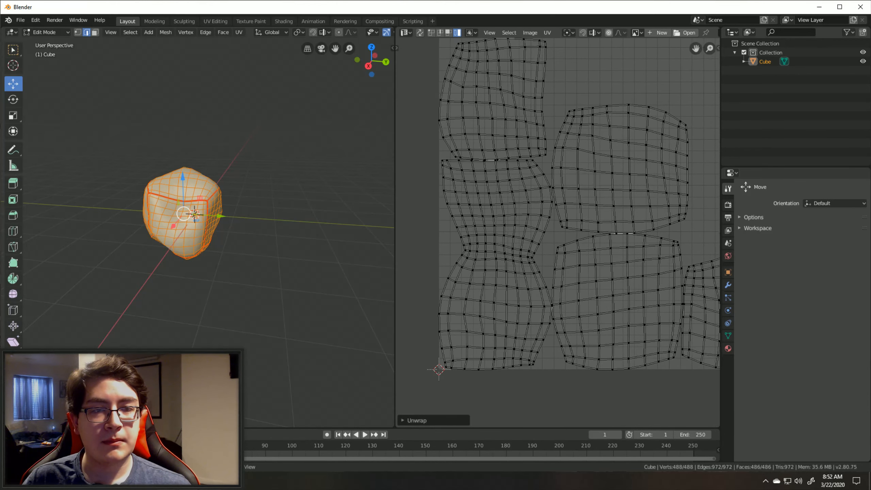
left_click(438, 364)
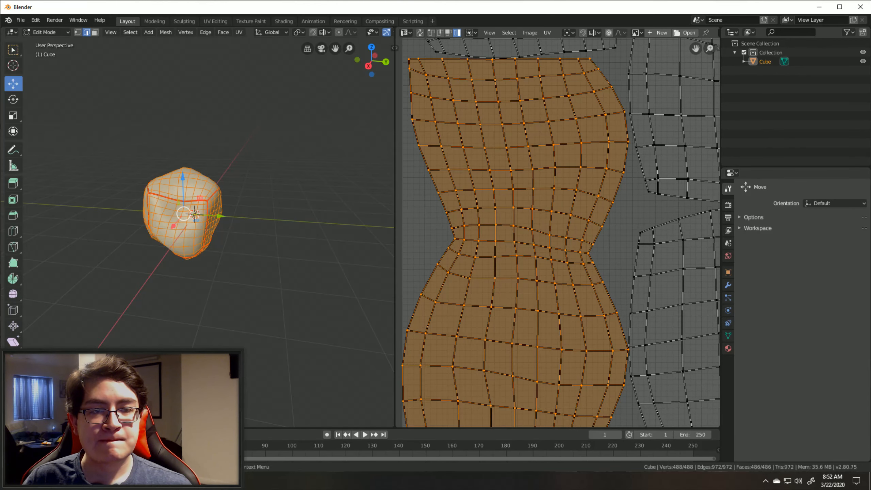
- Mark the last unmarked original cube edge, between the two upper and lower seam corners, as a UV seam and deselect it
key("alt+a")
middle_click_drag(240, 213, 306, 206)
scroll(269, 212, "up", 6)
left_click(219, 209, "alt")
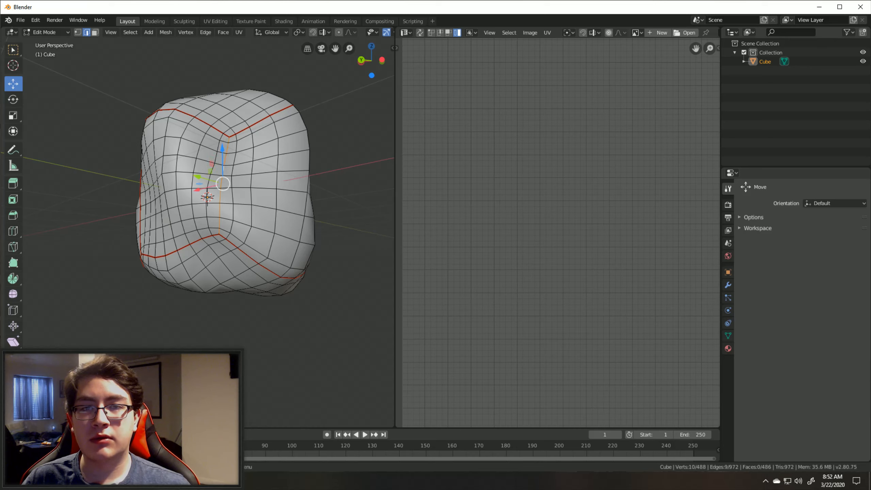
left_click(238, 32)
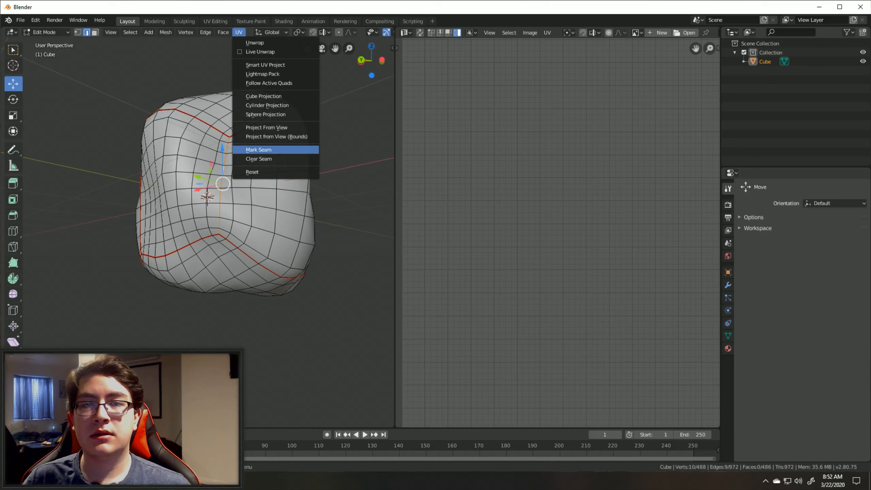
left_click(259, 149)
key("alt+a")
- Unwrap the whole rock into six separate side islands and deselect the UVs
left_click(547, 32)
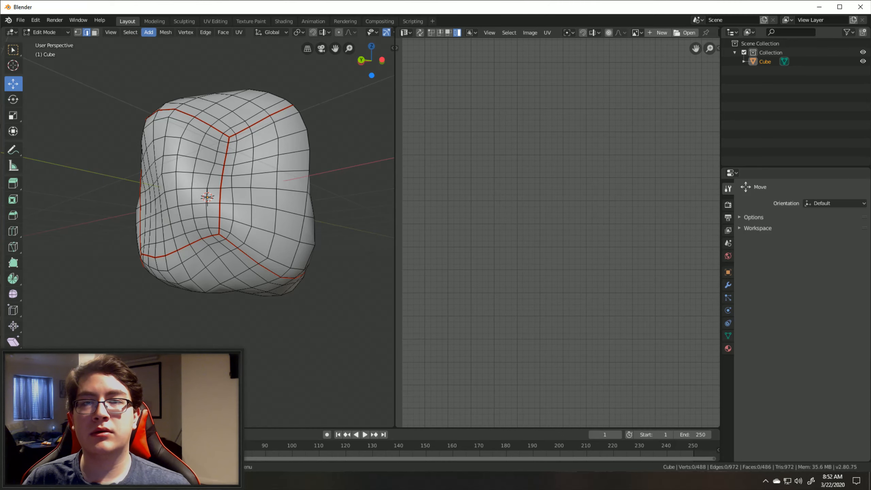
key("a")
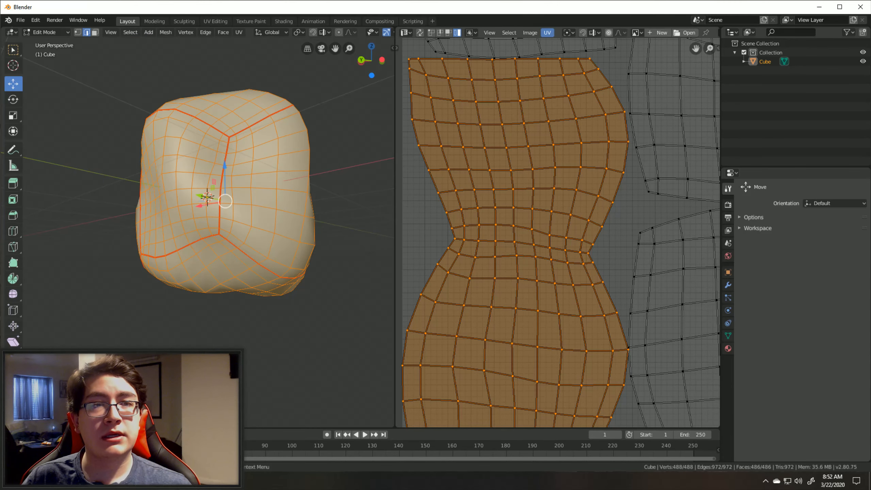
left_click(547, 33)
left_click(562, 101)
scroll(558, 232, "down", 7)
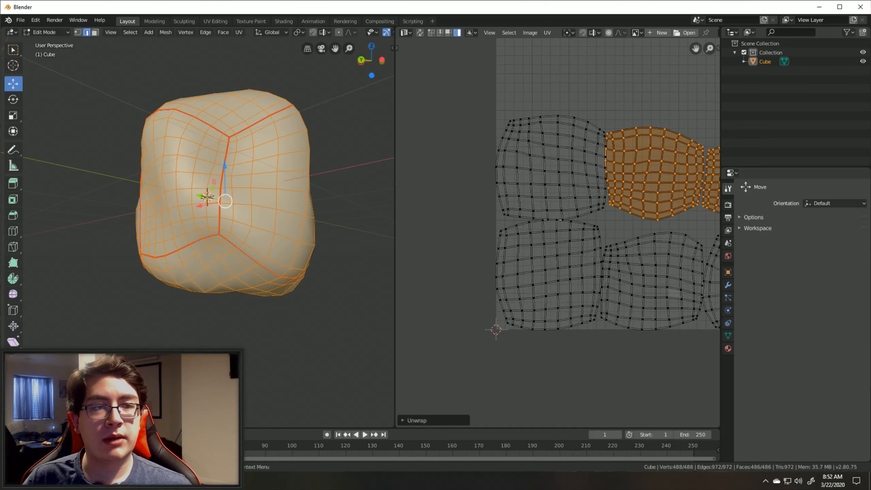
key("alt+a")
middle_click_drag(579, 230, 535, 234)
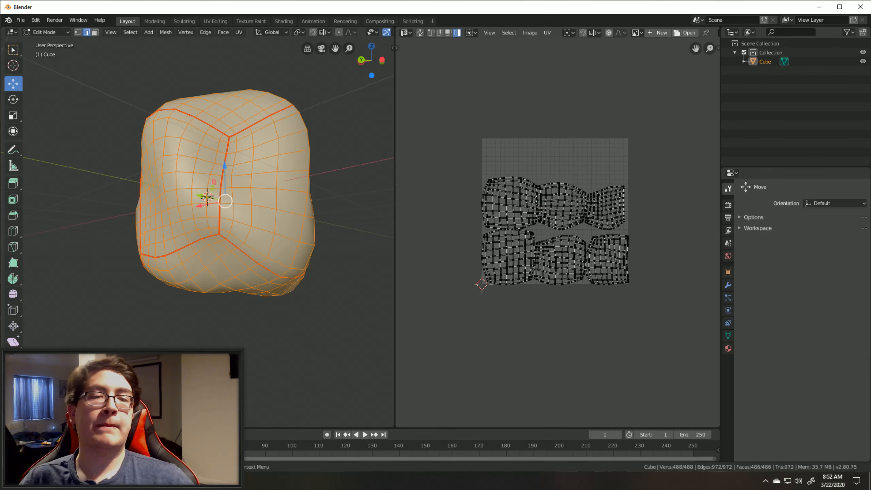
- Select all six UV islands of the rock using island selection mode
scroll(557, 232, "up", 4)
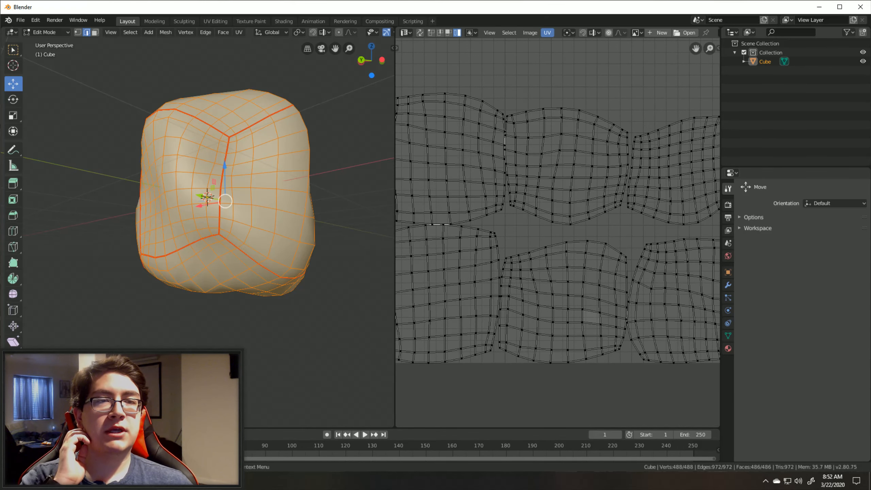
left_click(547, 32)
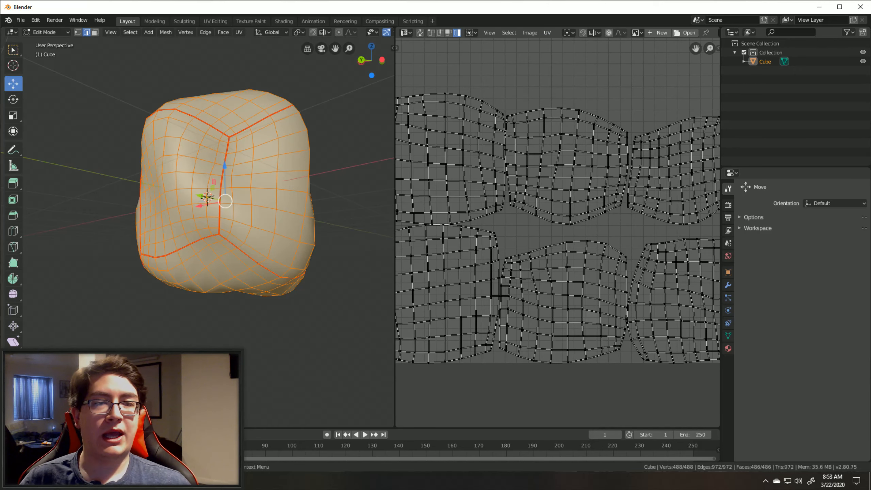
scroll(558, 233, "down", 3)
left_click(448, 32)
left_click(479, 191)
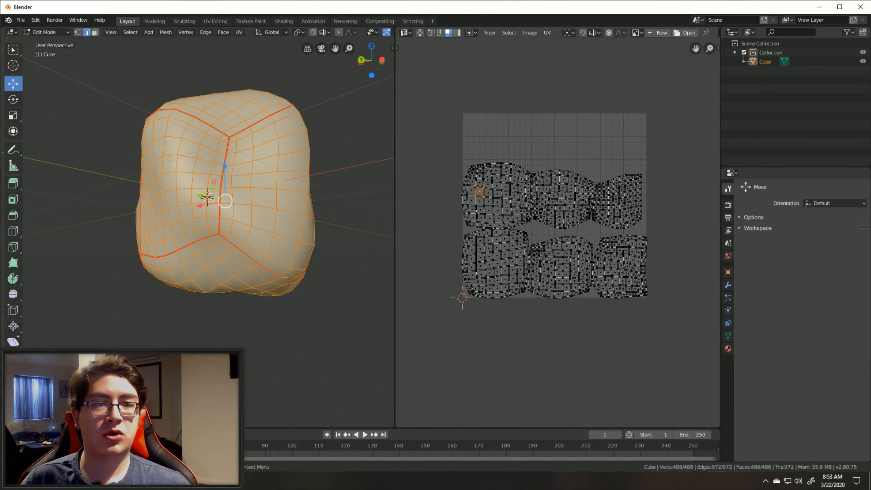
left_click(457, 33)
left_click(479, 191)
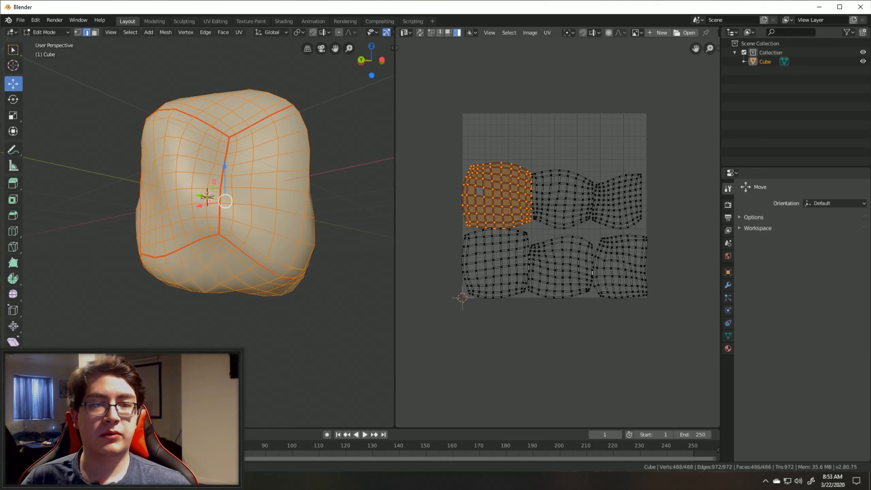
left_click(562, 200, "shift")
left_click(619, 203, "shift")
left_click(620, 264, "shift")
left_click(563, 267, "shift")
left_click(497, 264, "shift")
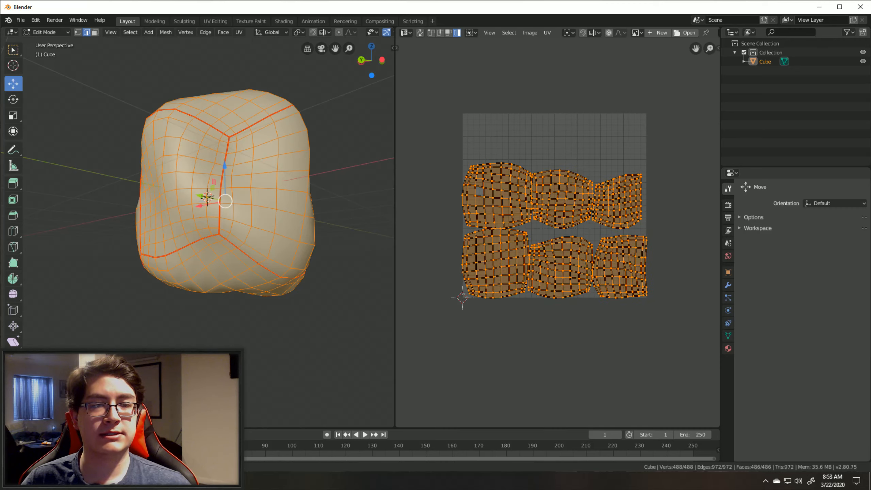
- Average the scale of the selected UV islands and pack them
left_click(547, 33)
left_click(548, 32)
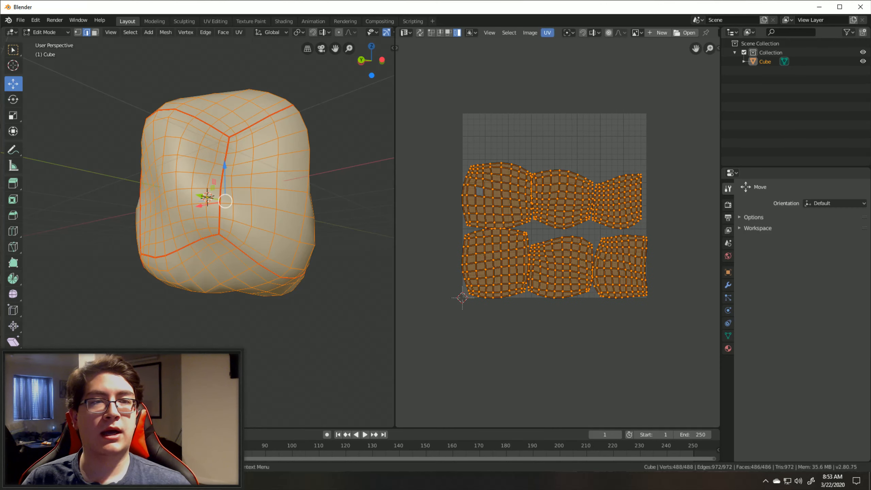
left_click(548, 32)
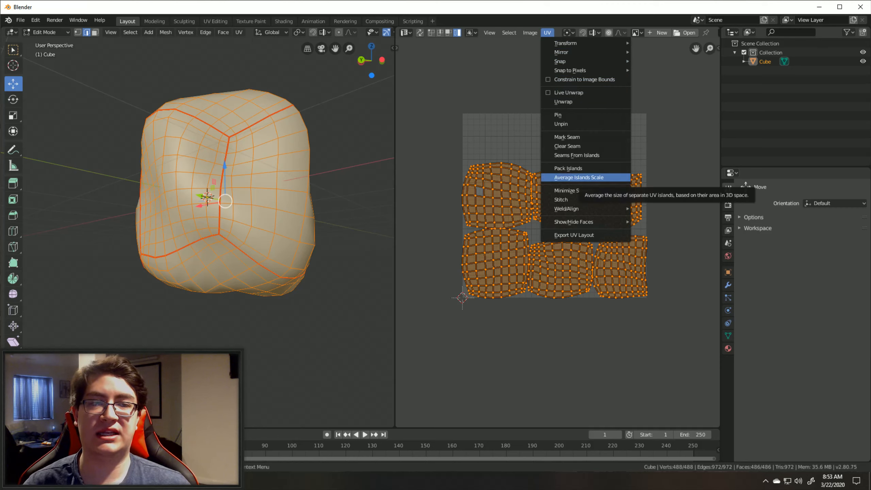
left_click(579, 177)
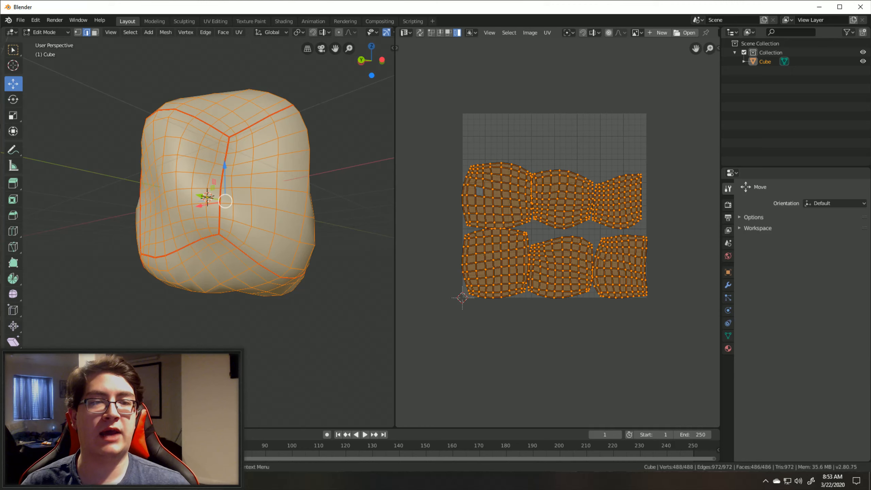
left_click(547, 33)
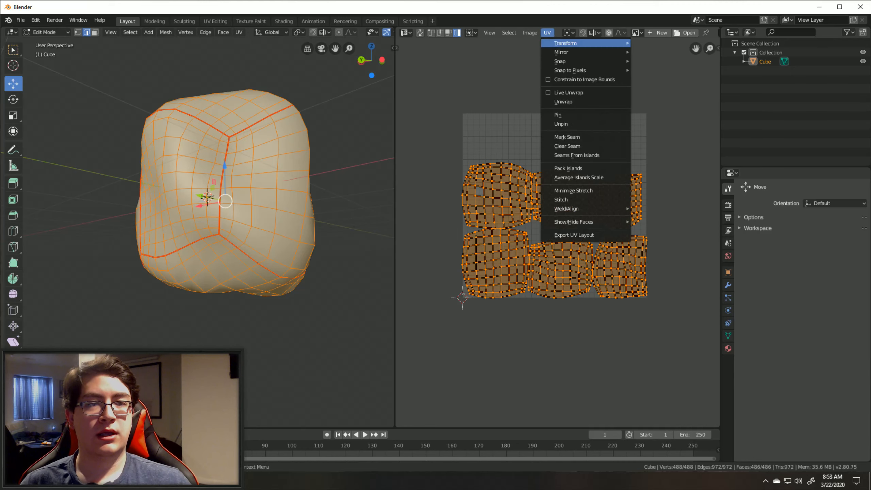
left_click(563, 168)
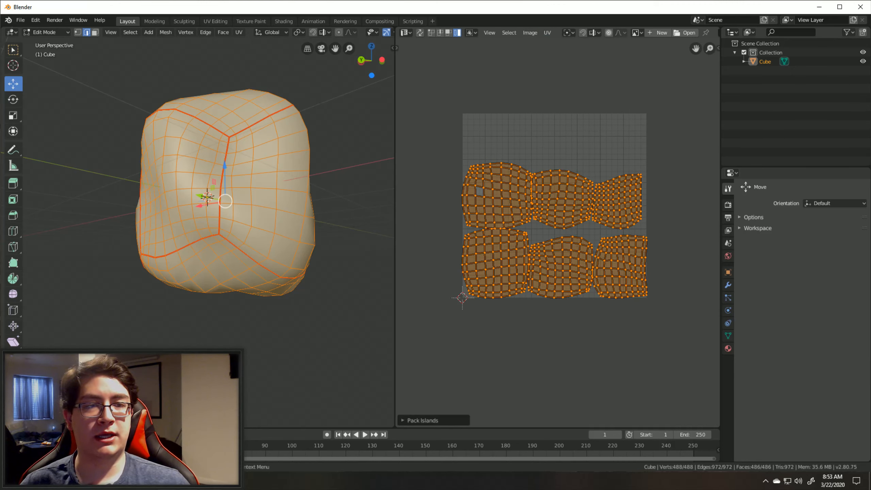
- Move the upper-right UV island up near the UV square's corner and shift the upper-middle island slightly right
left_click(618, 202)
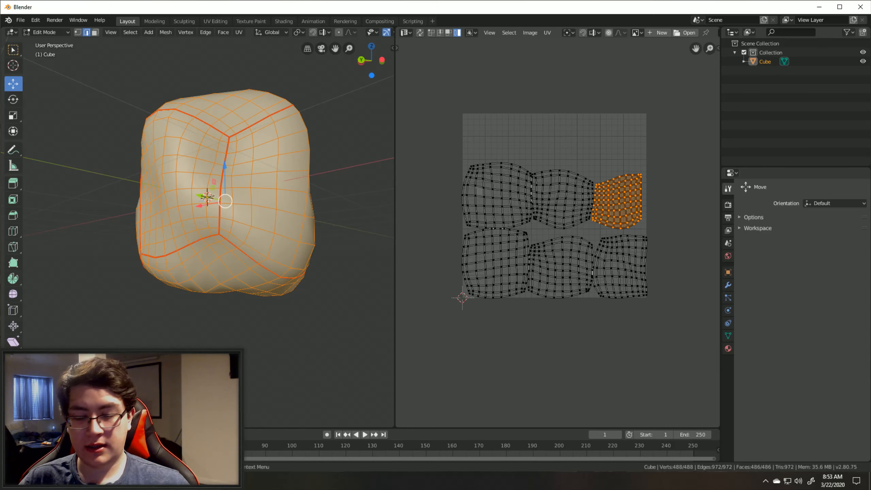
key("g")
left_click(617, 151)
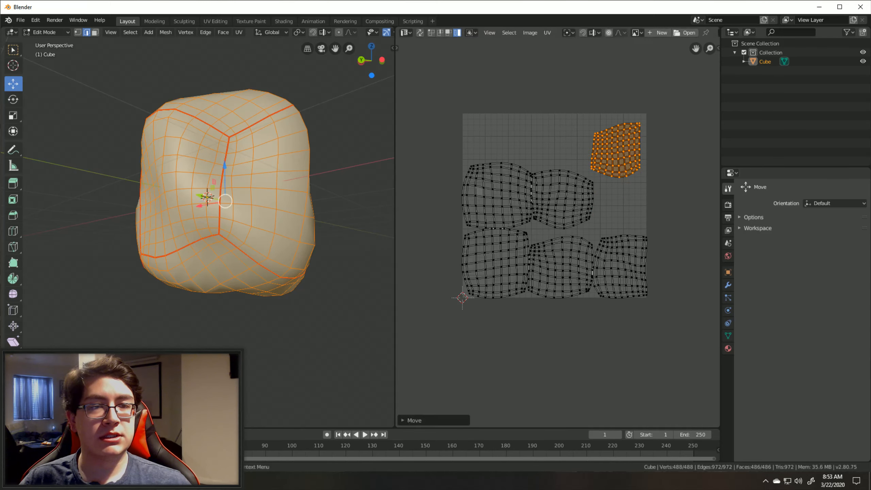
left_click(564, 199)
key("g")
left_click(576, 200)
- Move the upper-left UV island up near the UV square's top edge and raise the lower-left island into the space beneath it
left_click(497, 197)
key("g")
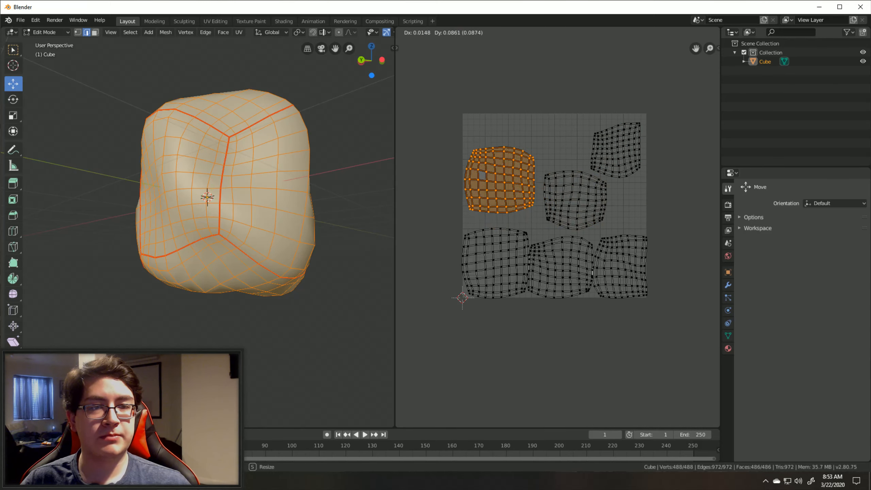
left_click(501, 154)
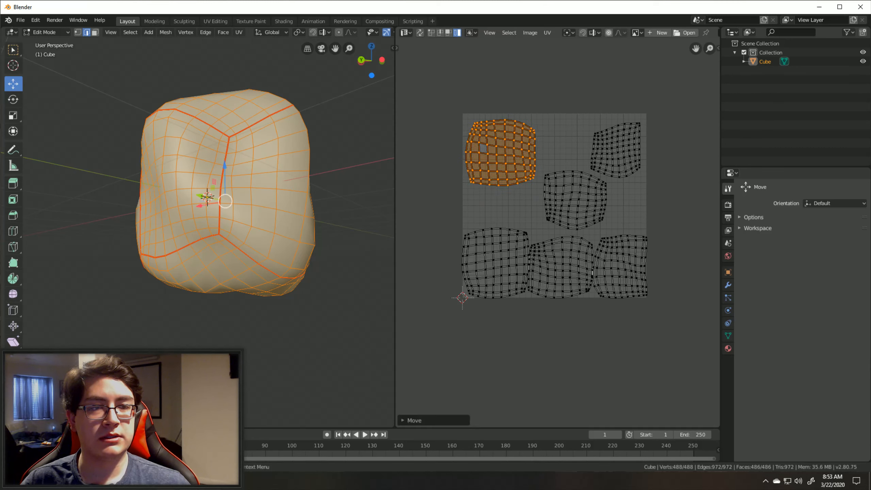
left_click(575, 199)
left_click(494, 263)
key("g")
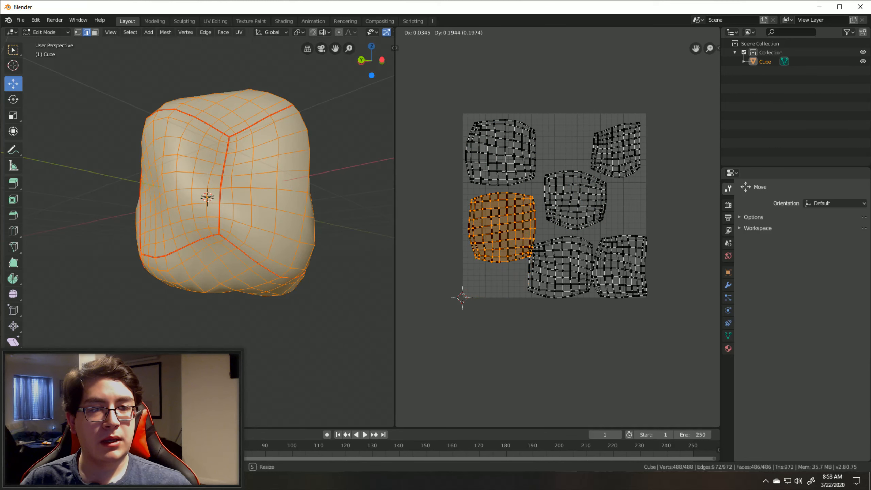
left_click(497, 227)
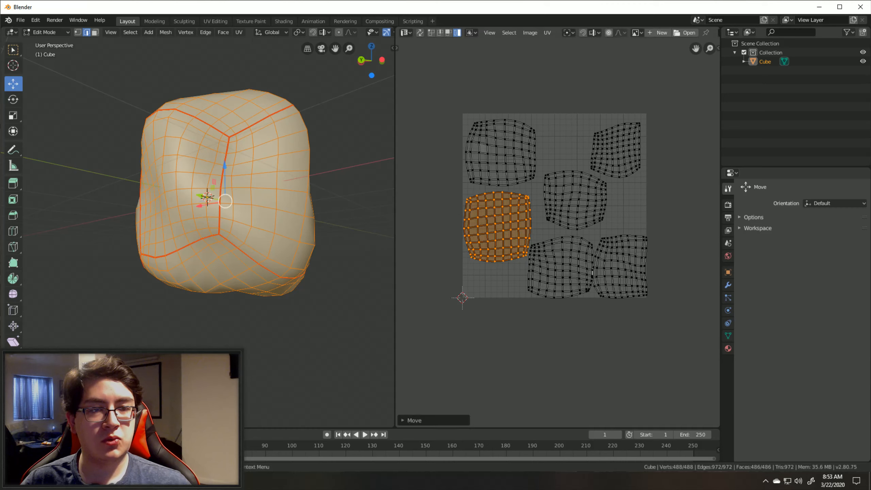
- Nudge the lower-middle UV island about 0.007 left, away from its right neighbour, and deselect all UVs
left_click(561, 267)
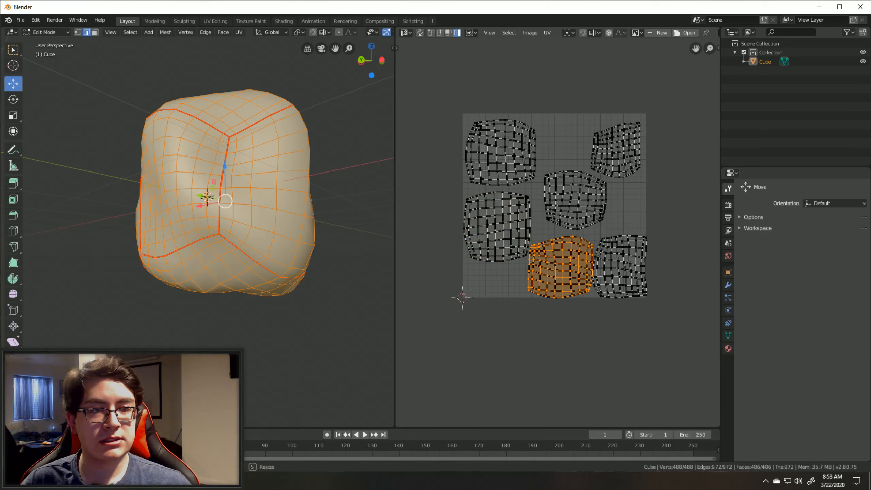
key("g")
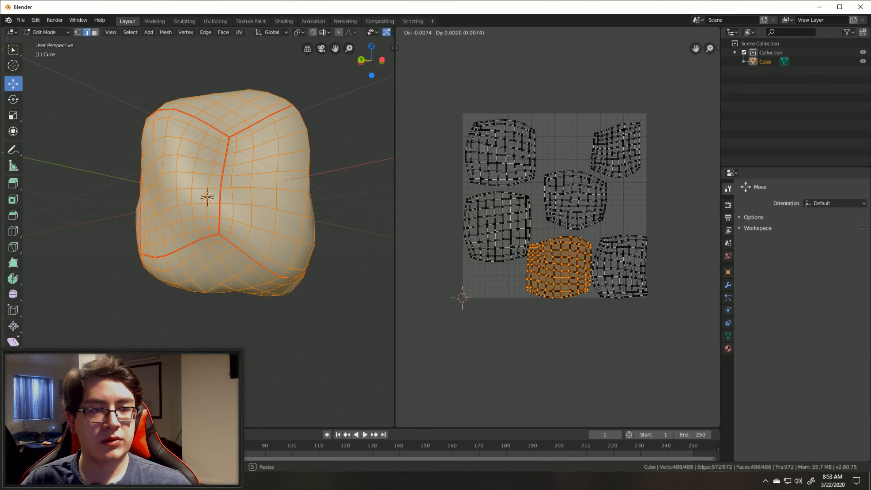
left_click(560, 267)
left_click(575, 201)
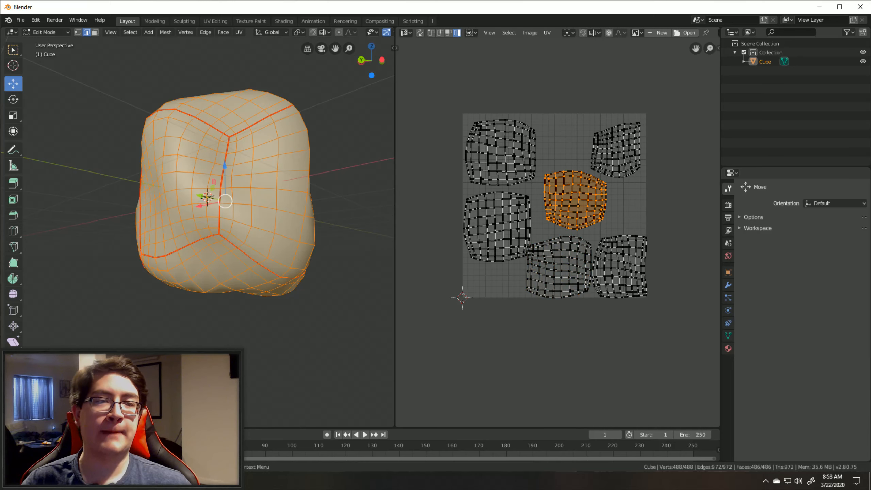
key("alt+a")
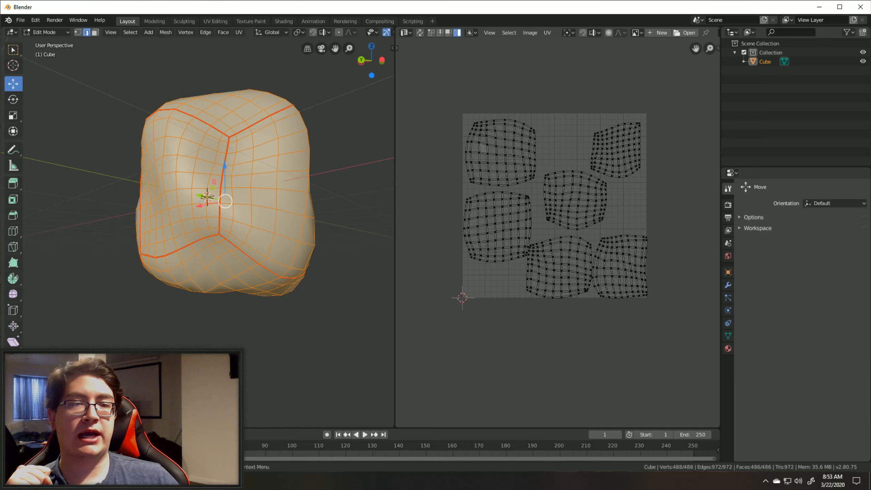
- Highlight each of the six UV islands in turn to examine how they are separated and spaced
left_click(559, 268)
left_click(620, 268)
left_click(576, 201)
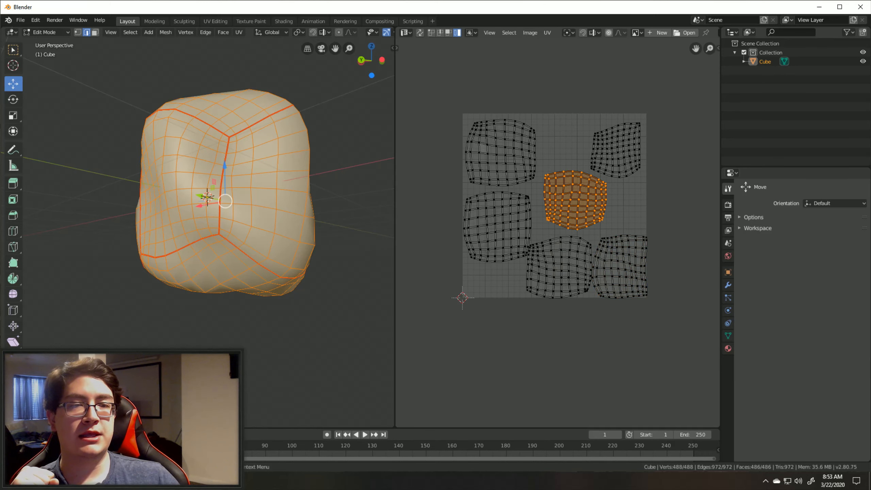
left_click(617, 151)
left_click(501, 153)
left_click(498, 227)
left_click(560, 268)
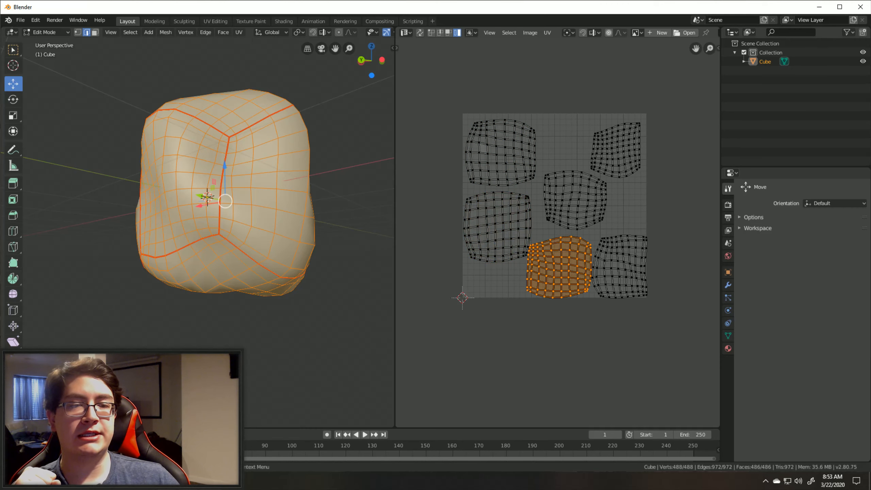
left_click(620, 267)
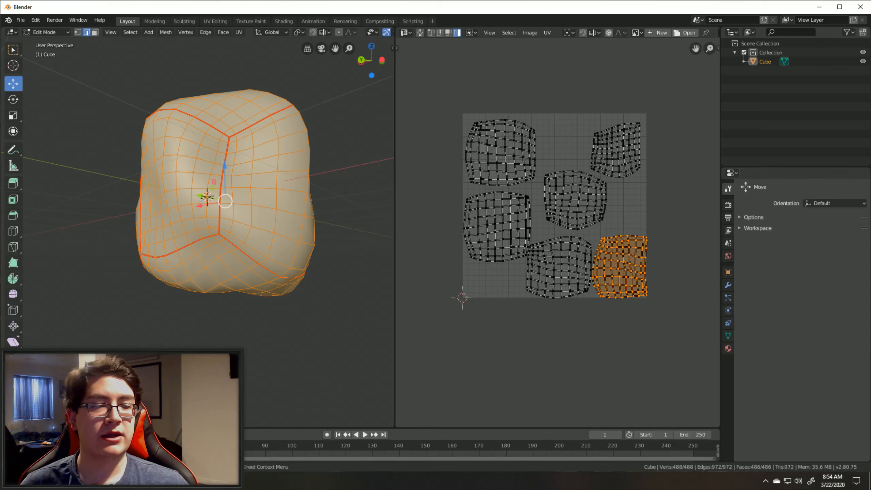
- Deselect the entire rock mesh
key("alt+a")
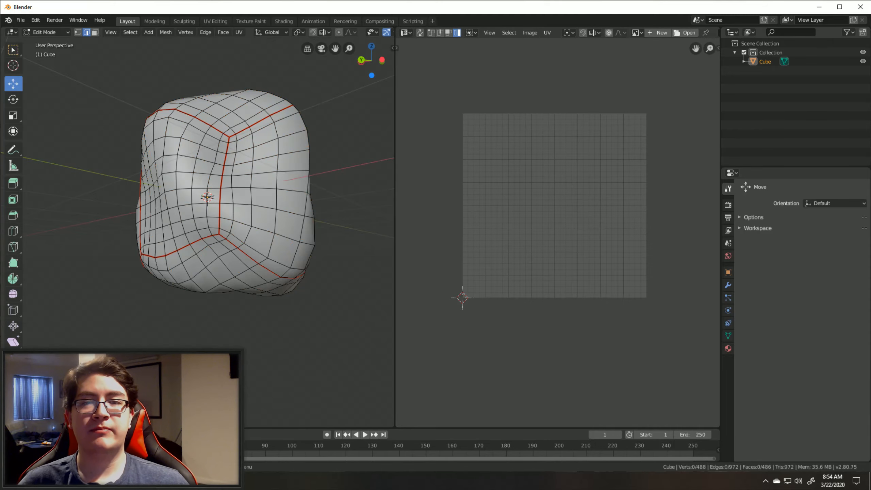
scroll(209, 206, "down", 3)
middle_click_drag(165, 220, 226, 235)
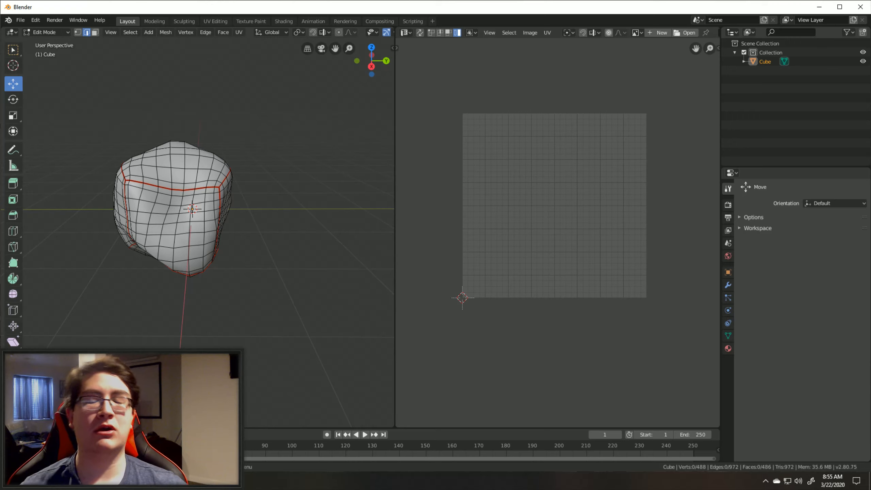
scroll(192, 209, "down", 10)
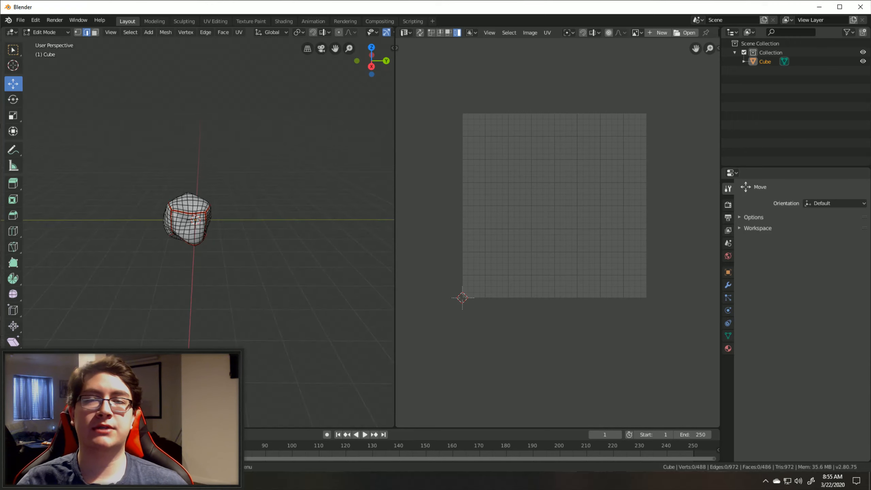
scroll(193, 225, "up", 2)
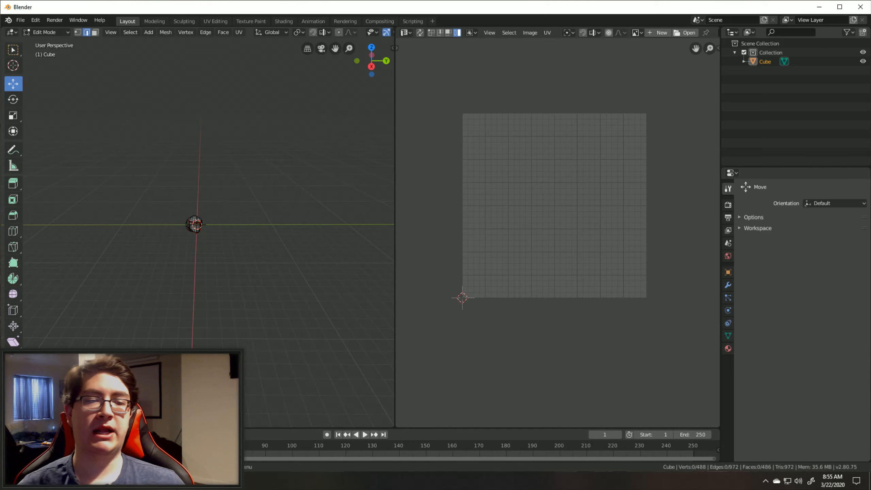
scroll(194, 225, "up", 5)
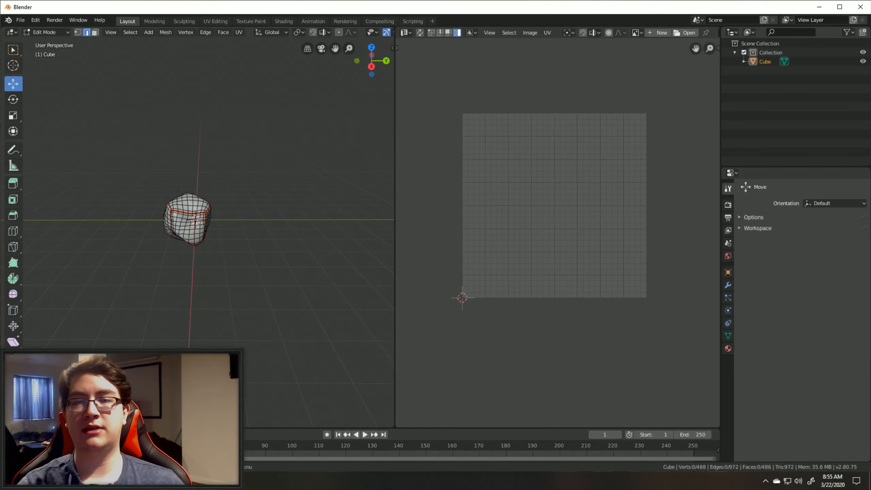
scroll(197, 227, "up", 2)
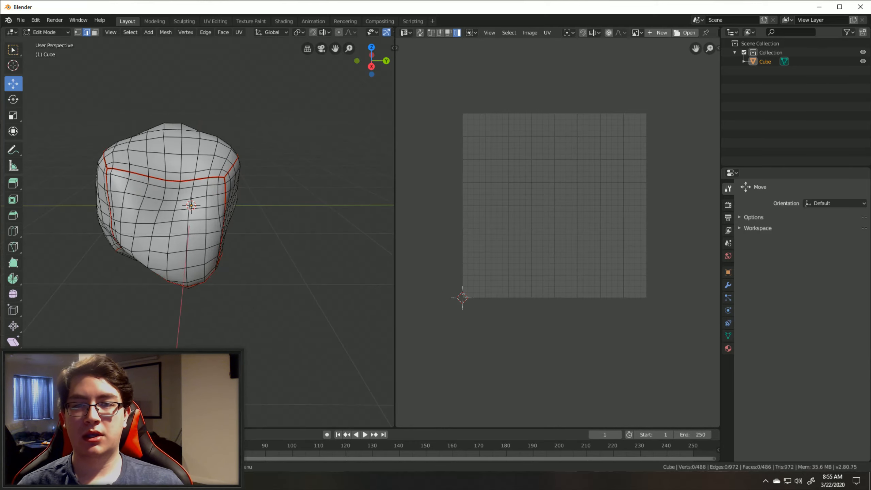
scroll(197, 226, "down", 1)
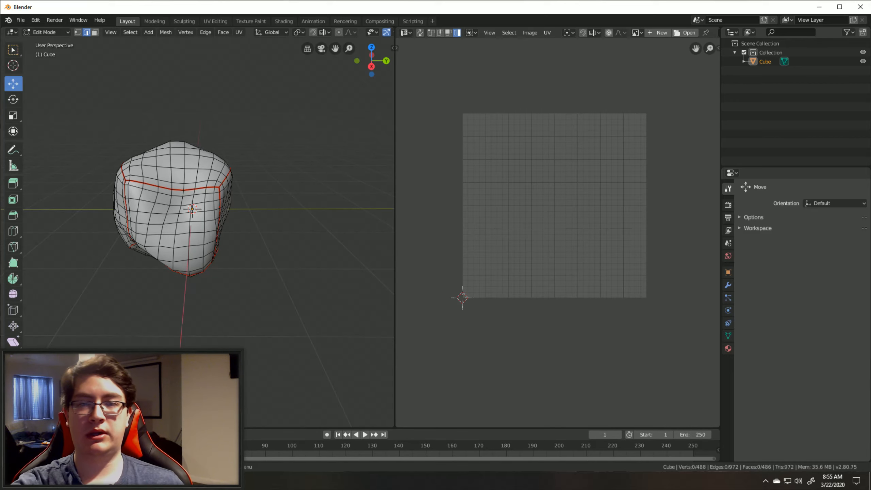